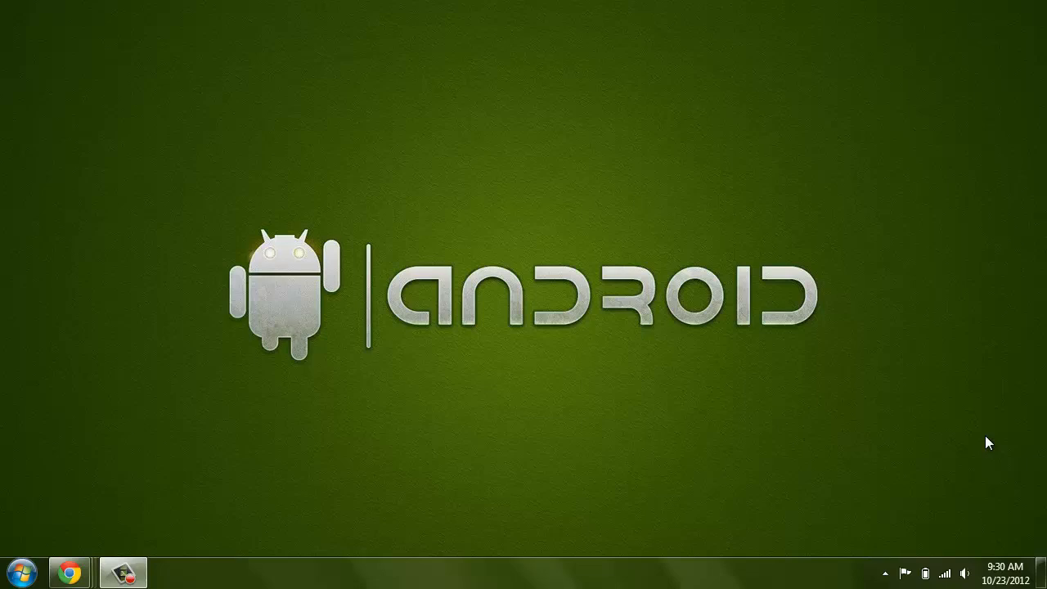
Step: Switch to Chrome with Oracle's Java SE Downloads page and open the JDK download page for Java SE 7u9
left_click(41, 514)
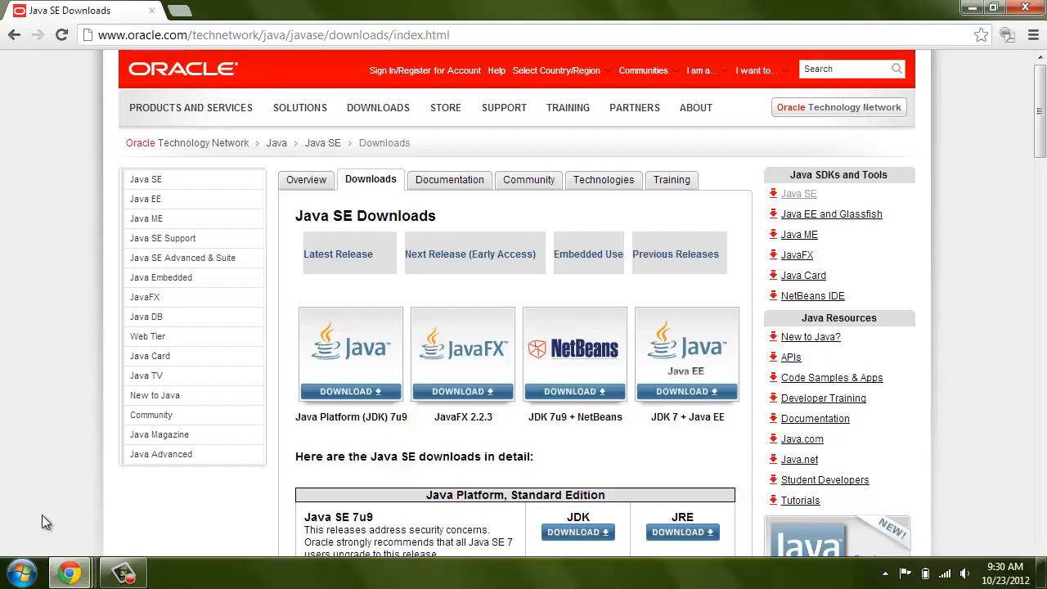
left_click(103, 34)
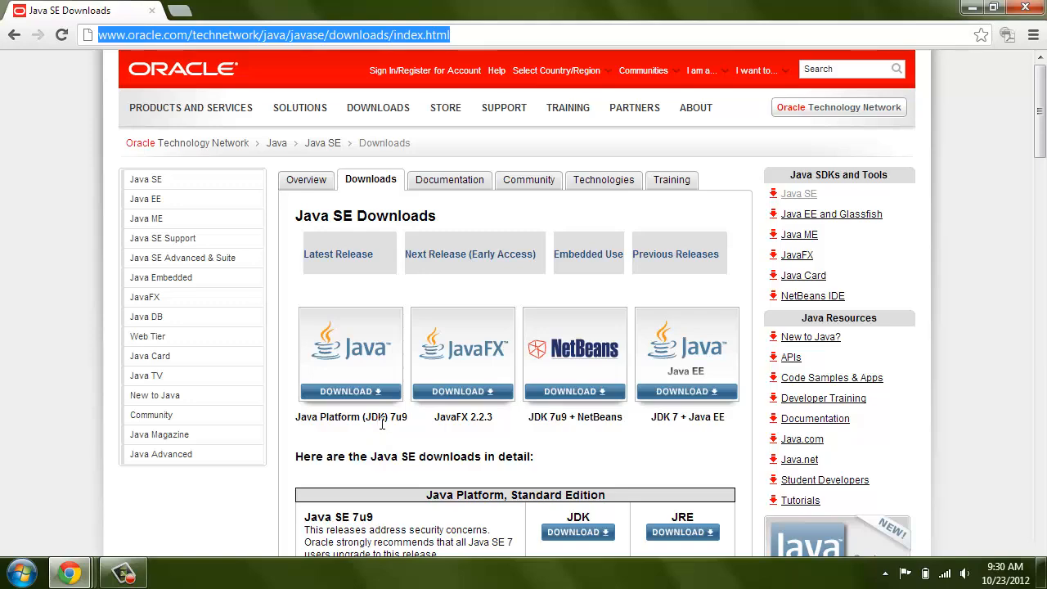
scroll(382, 423, "down", 3)
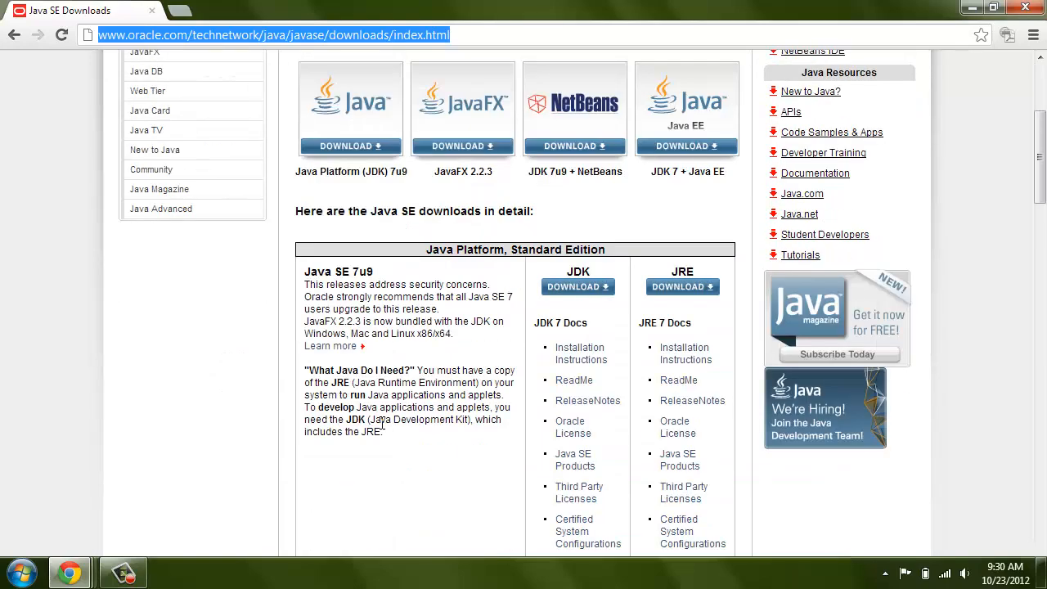
left_click(573, 288)
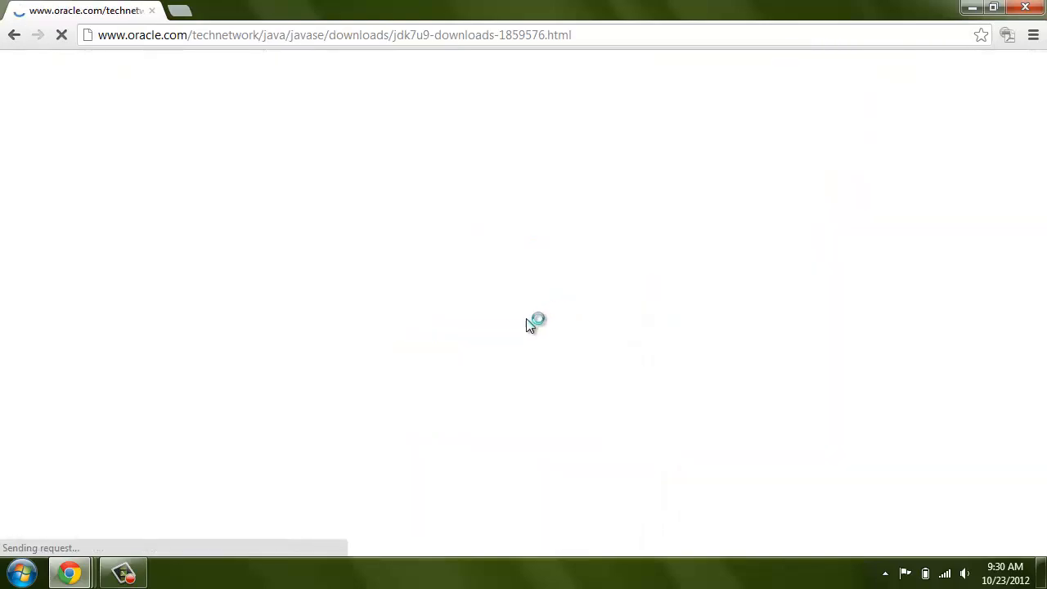
Step: Accept the Java SE Development Kit 7u9 license agreement and download the Windows x64 and Windows x86 installers
scroll(435, 327, "down", 4)
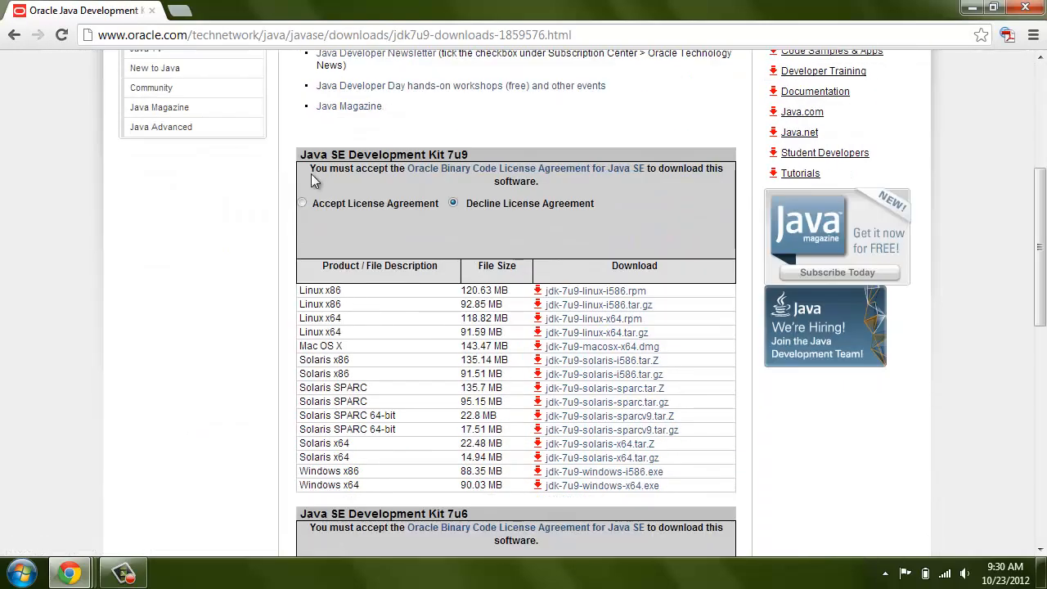
left_click(301, 204)
scroll(350, 319, "down", 2)
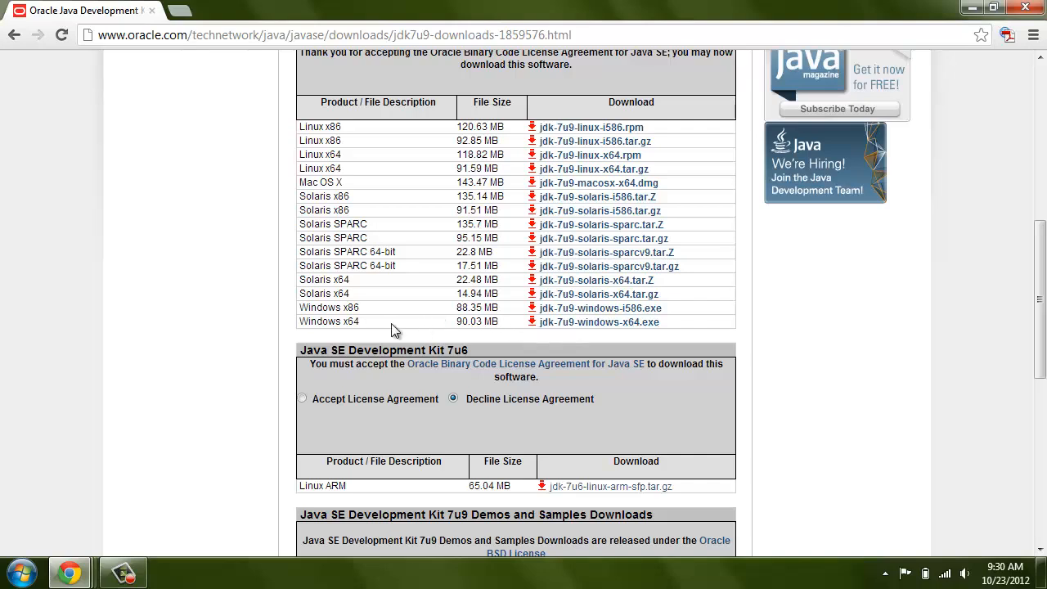
left_click_drag(360, 323, 348, 325)
left_click(374, 326)
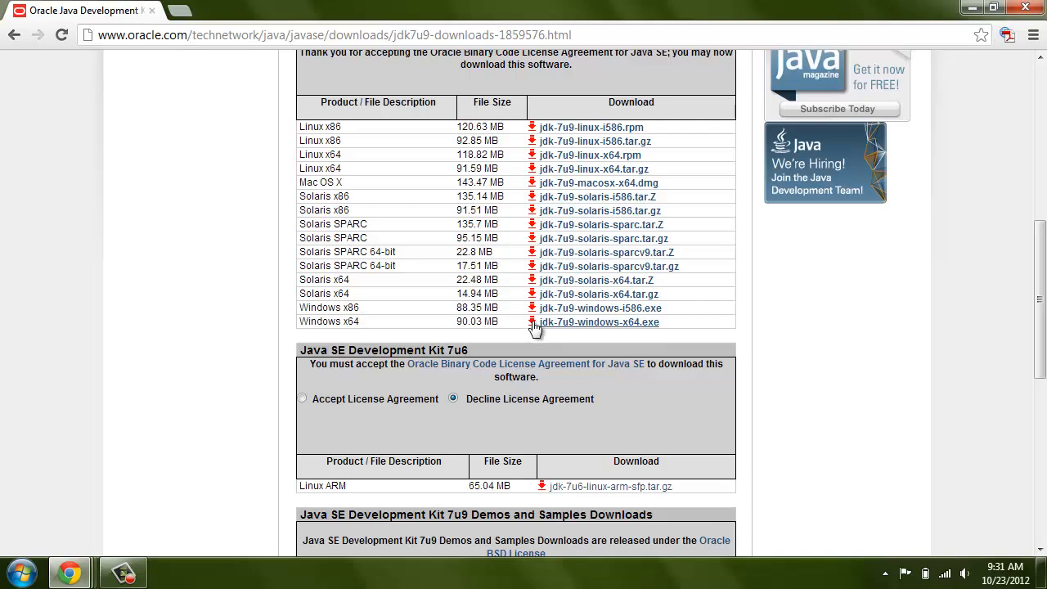
left_click(609, 324)
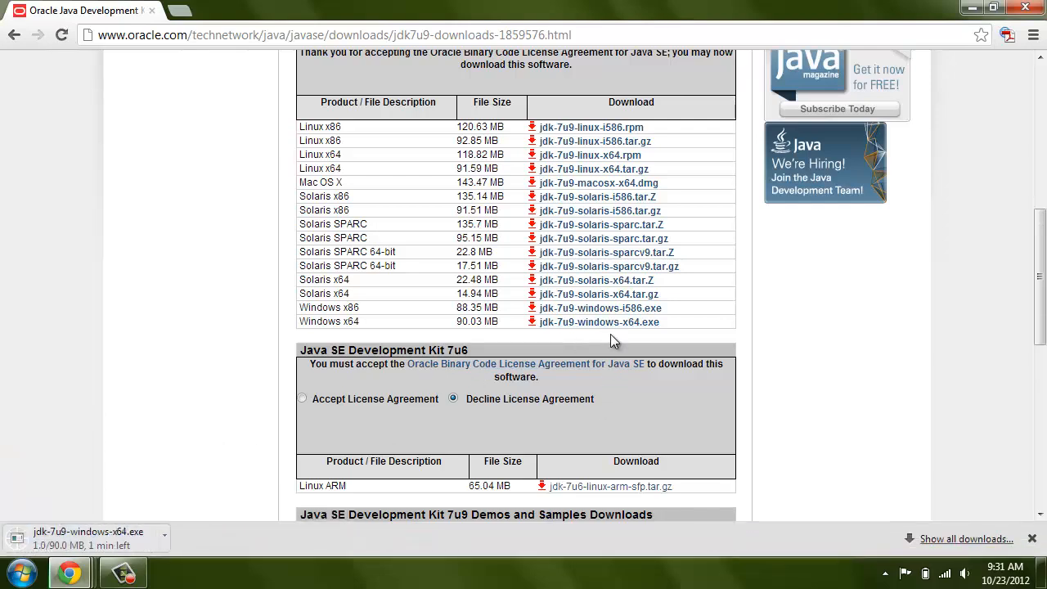
left_click(610, 313)
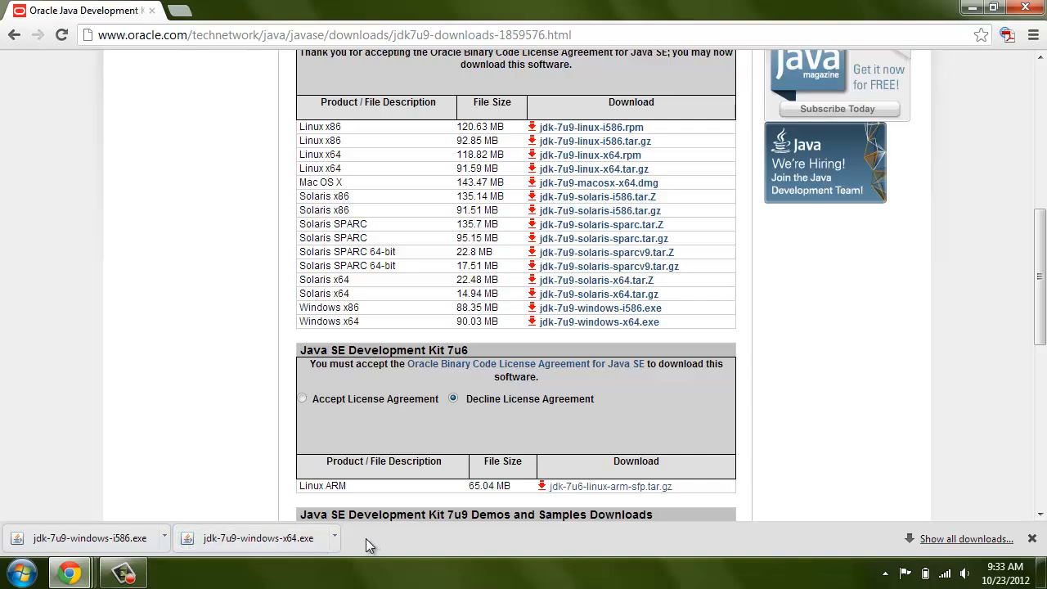
Step: Run the downloaded jdk-7u9-windows-x64.exe, install the 64-bit JDK with default settings, and dismiss the registration page
left_click(334, 539)
left_click(362, 453)
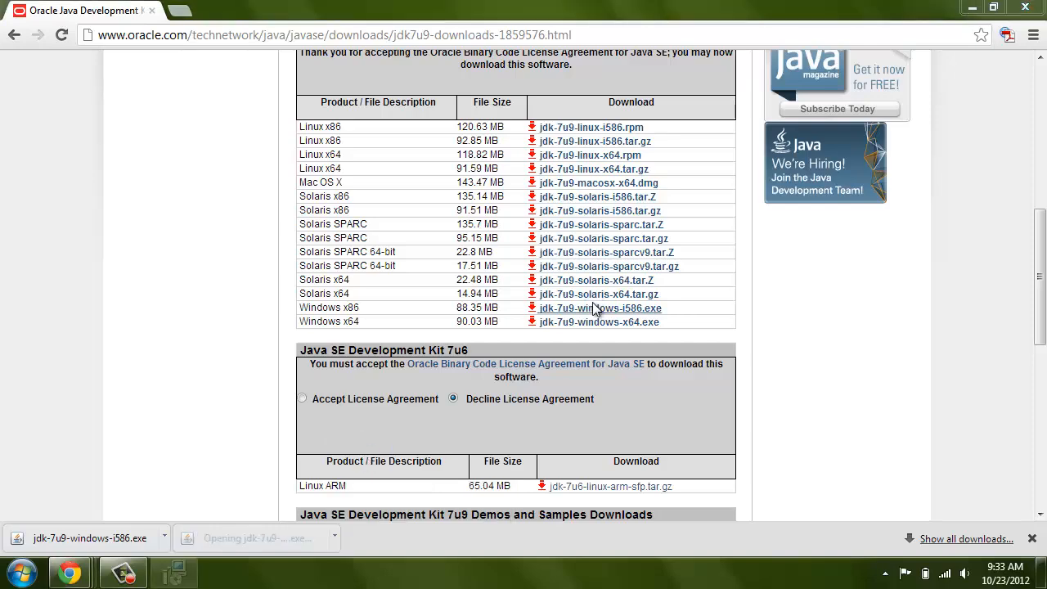
left_click(605, 417)
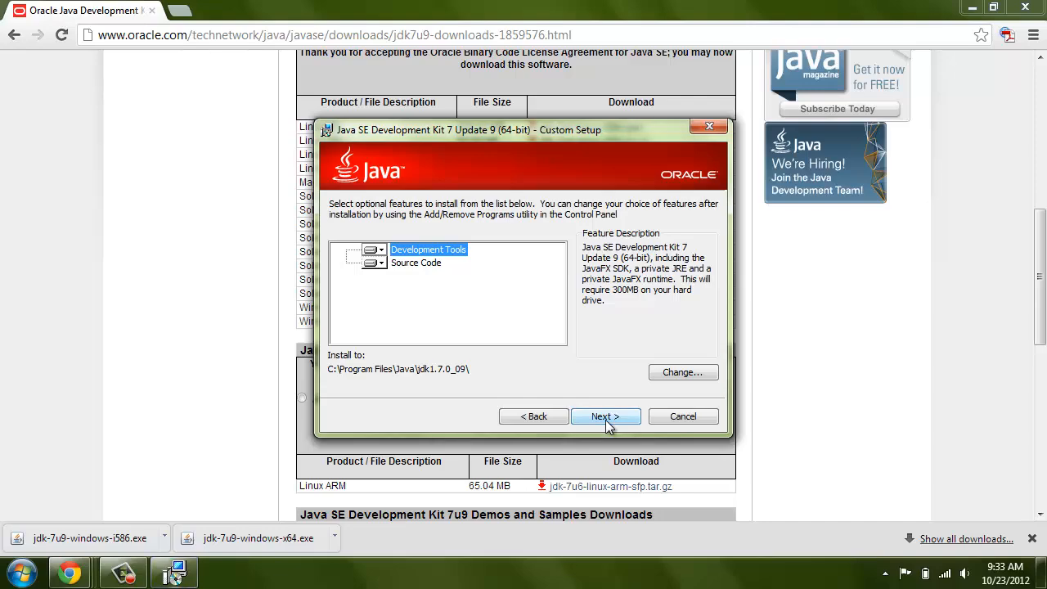
left_click(606, 418)
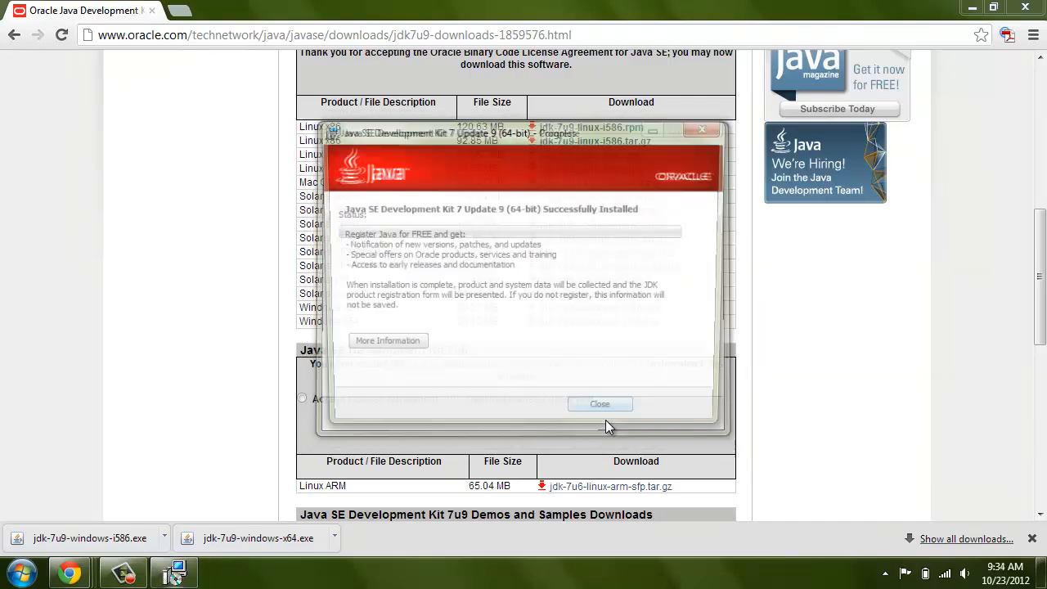
left_click(603, 405)
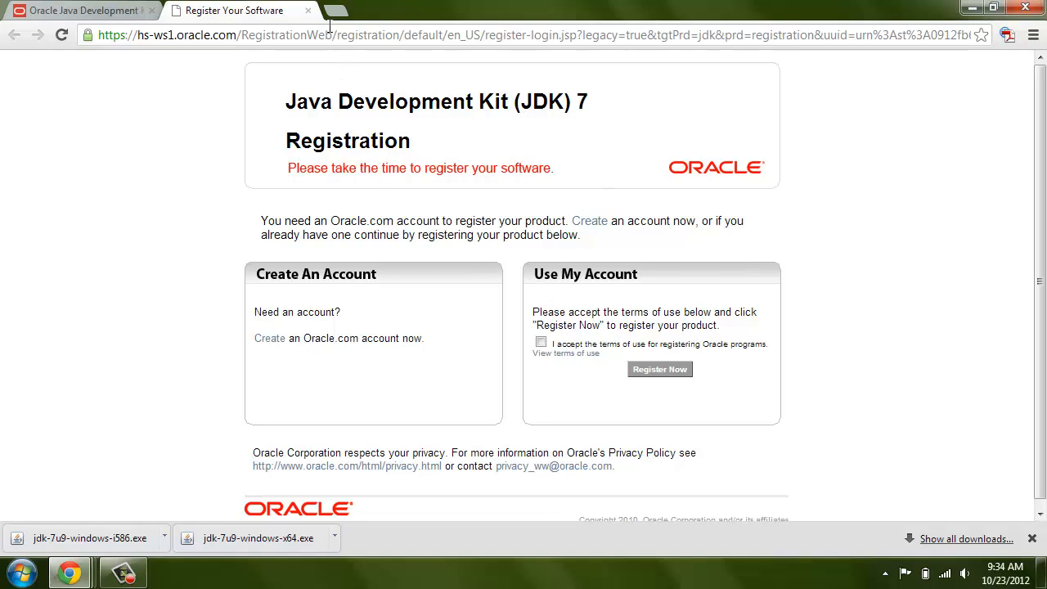
left_click(308, 11)
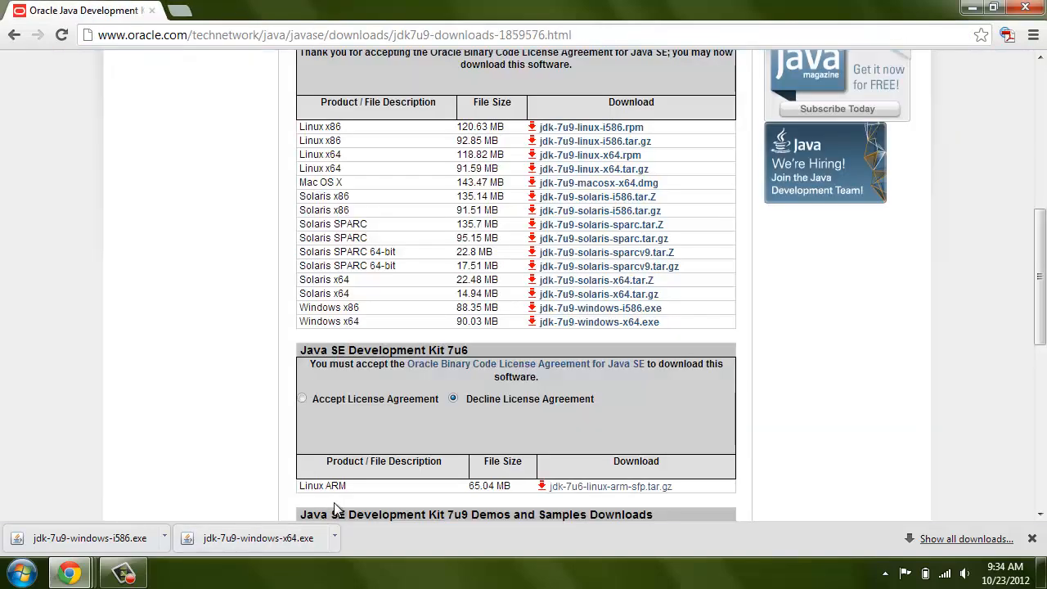
Step: Run jdk-7u9-windows-i586.exe, install the 32-bit JDK with default settings, and close the browser with the registration page
left_click(166, 538)
left_click(187, 451)
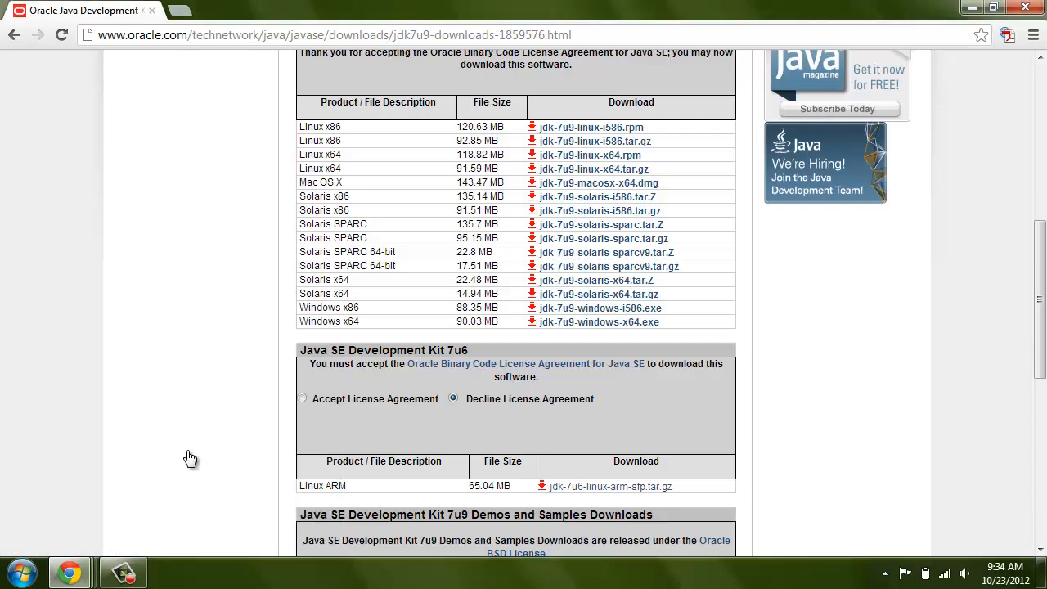
left_click(593, 416)
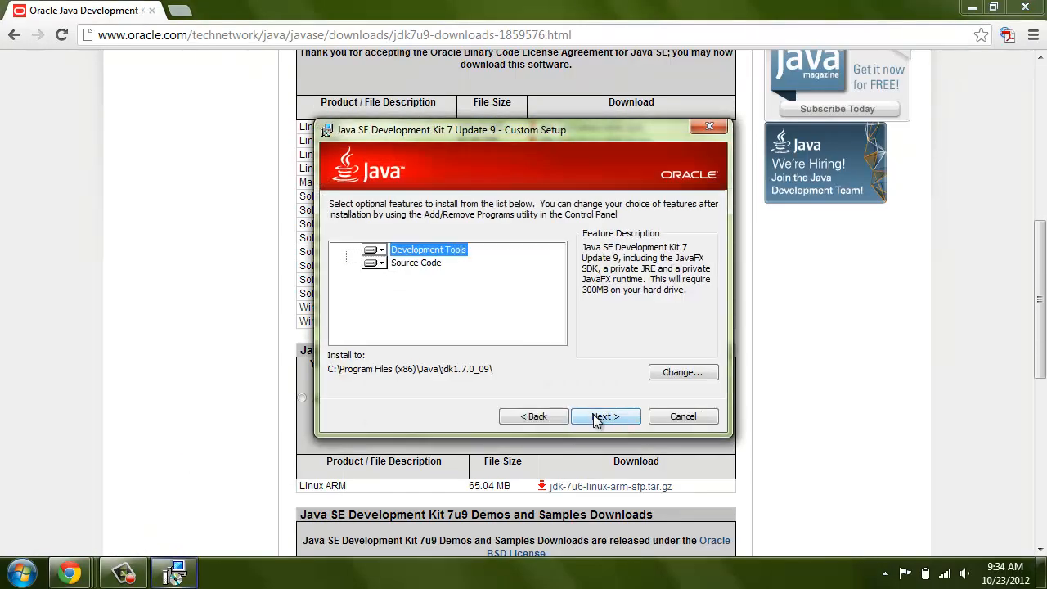
left_click(594, 415)
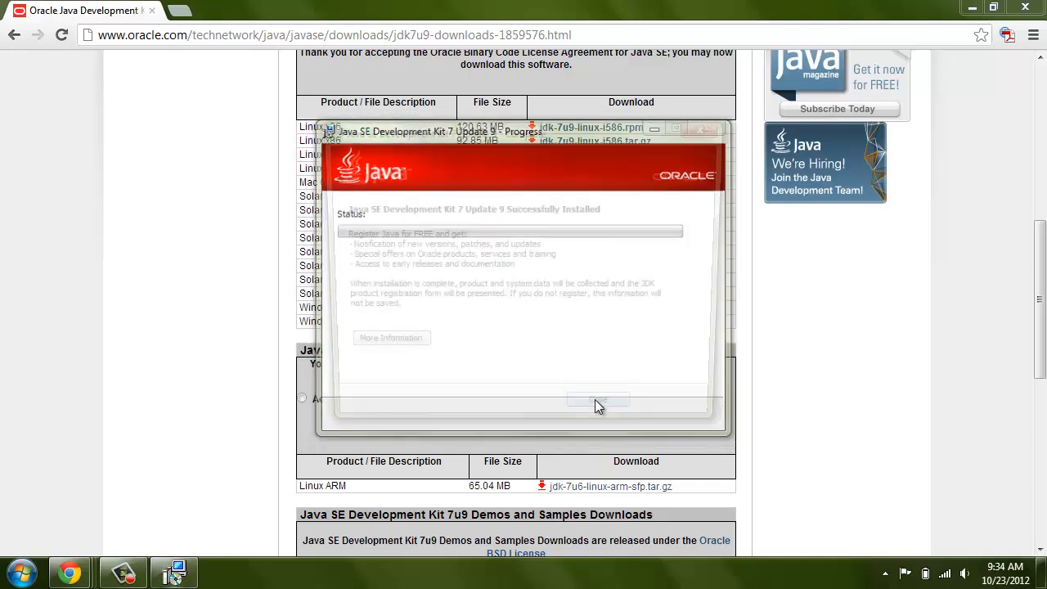
left_click(596, 400)
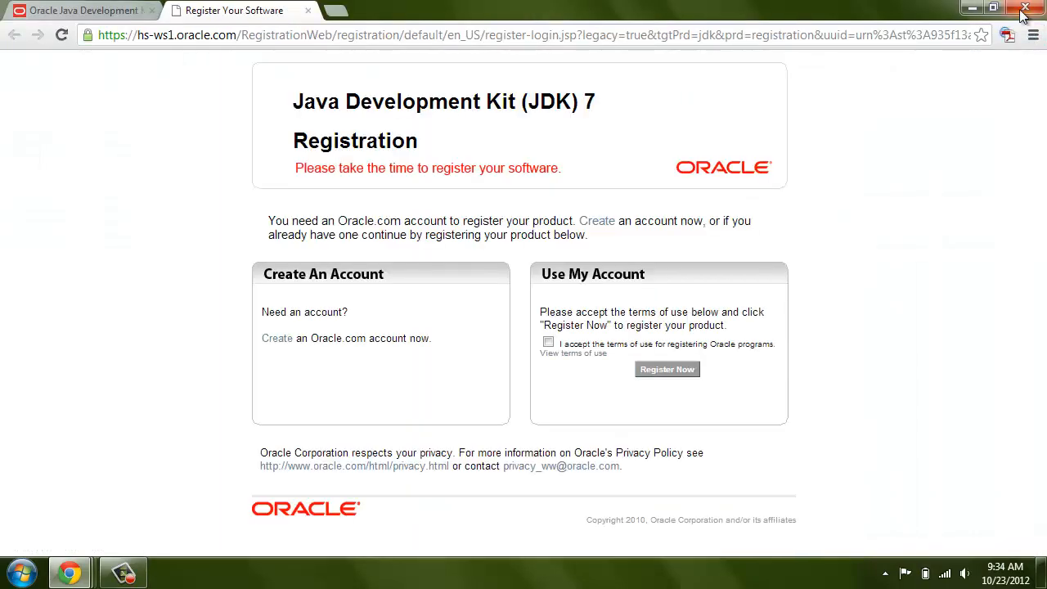
left_click(1023, 10)
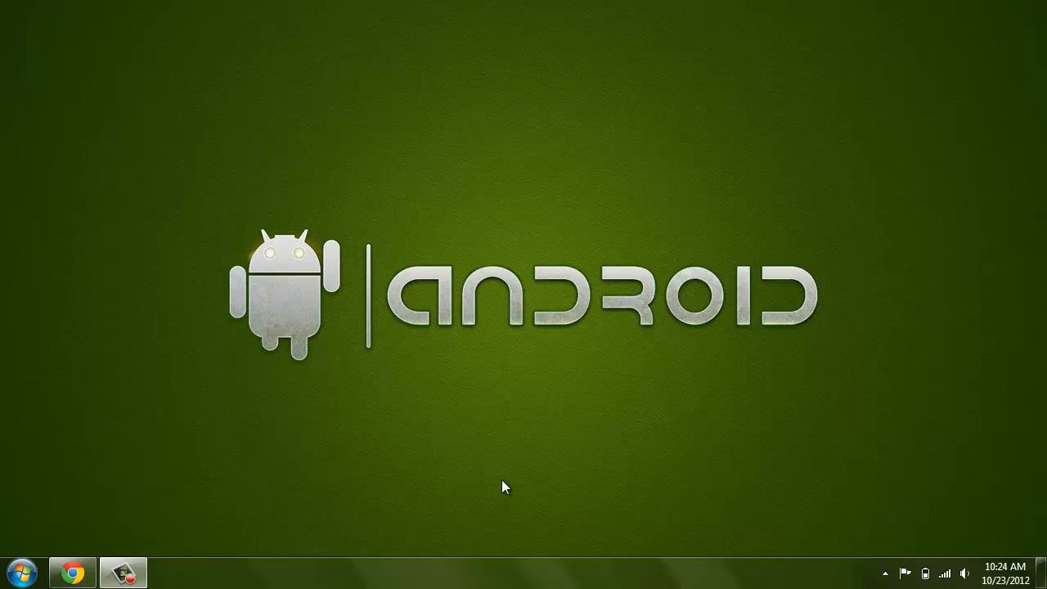
Step: Switch to Chrome with the Android SDK page, download the SDK for Windows, and launch its installer
left_click(72, 572)
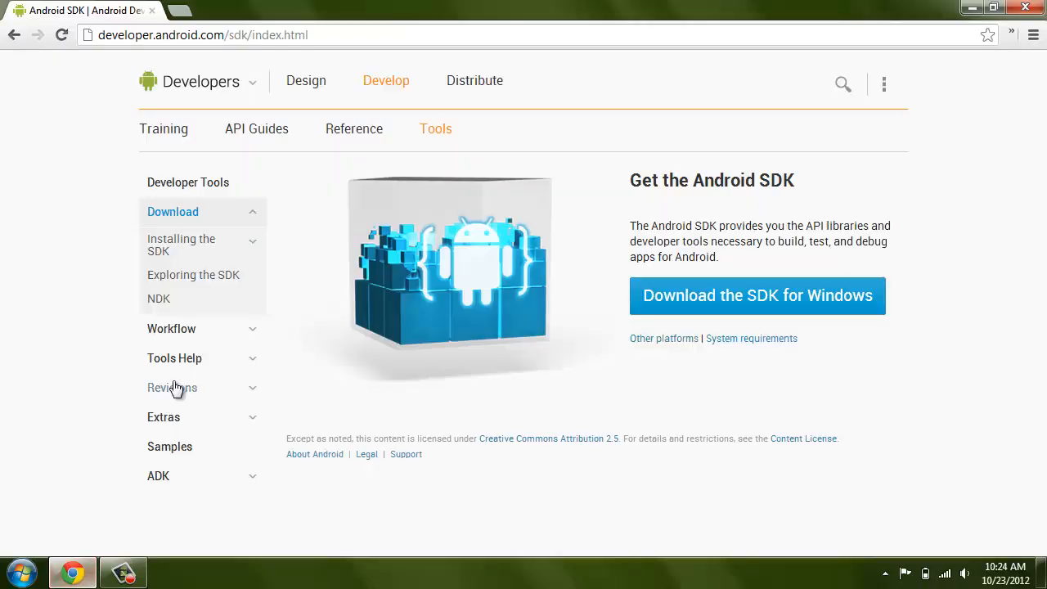
left_click(700, 308)
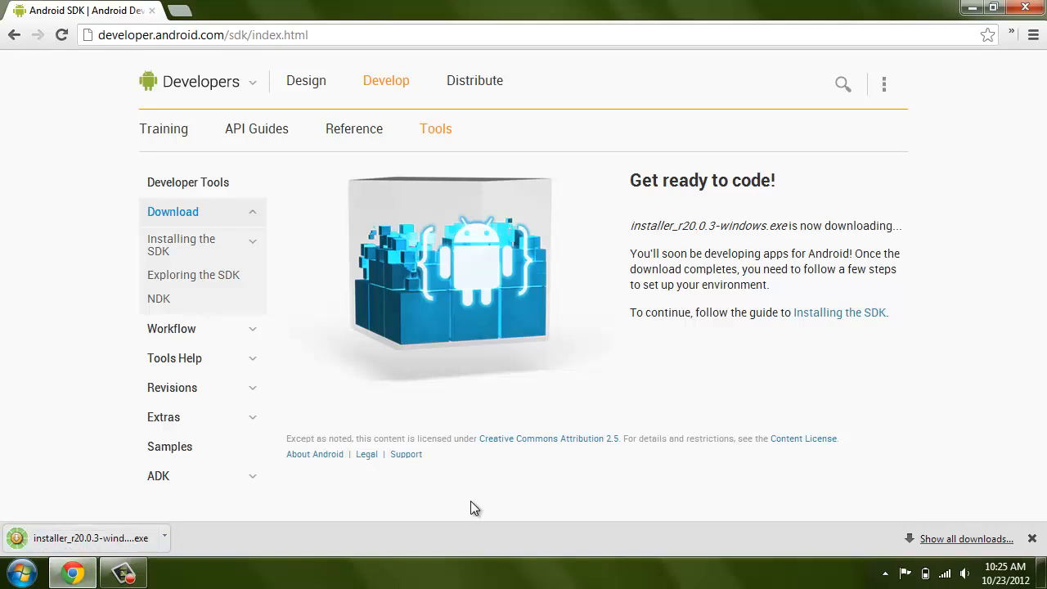
left_click(164, 537)
left_click(197, 449)
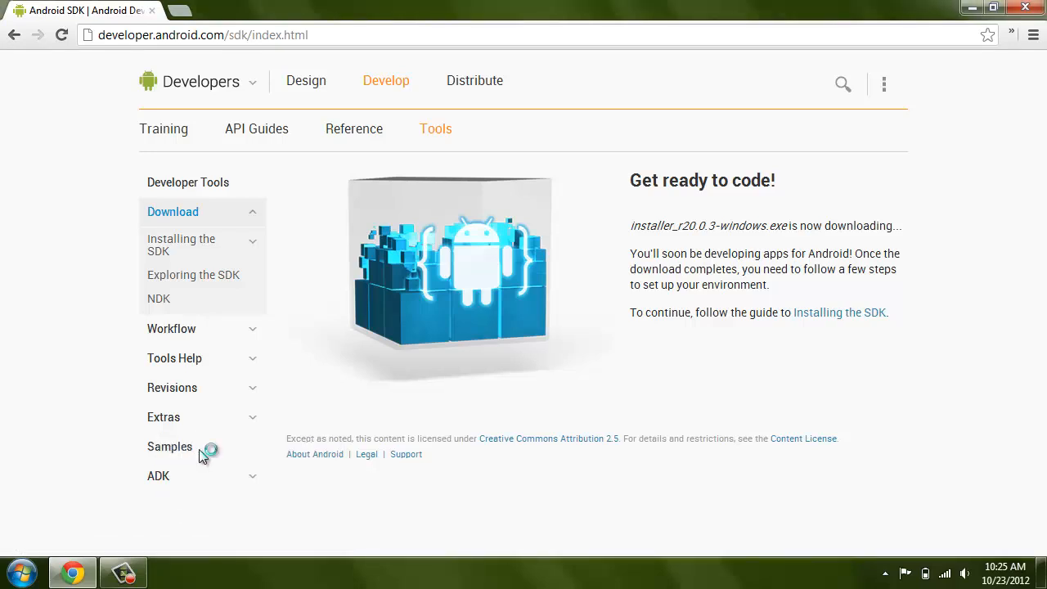
Step: Proceed through the Android SDK Tools setup to the install location, keeping the "Install just for me" option
left_click(615, 416)
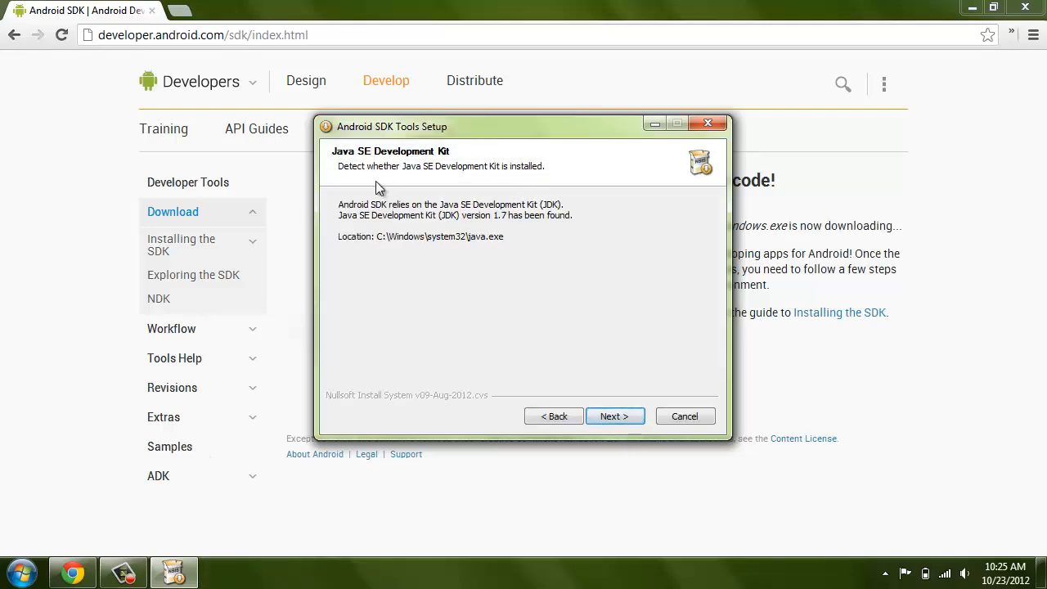
left_click(620, 419)
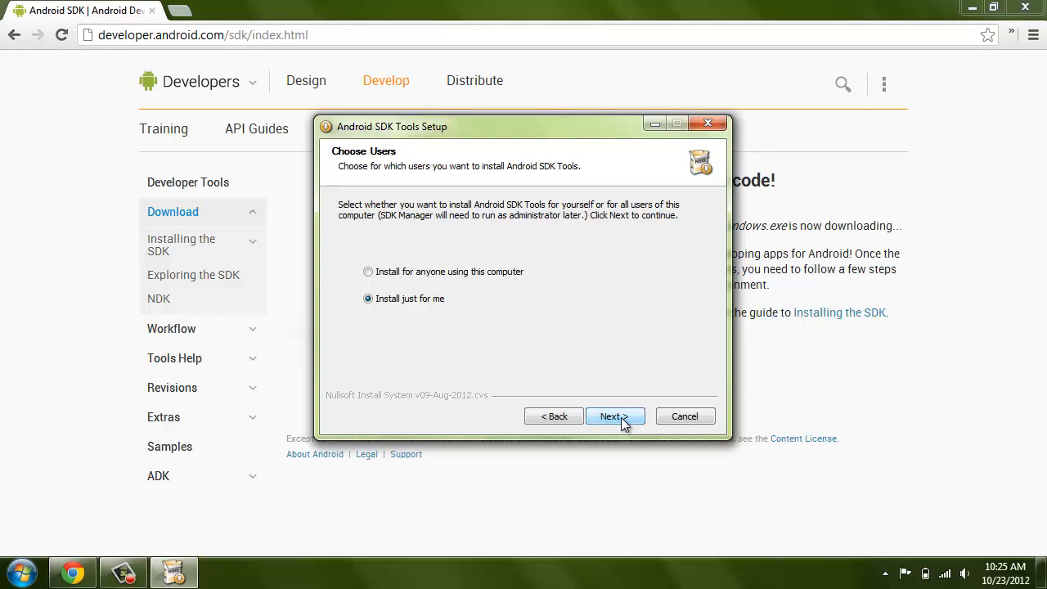
left_click(621, 419)
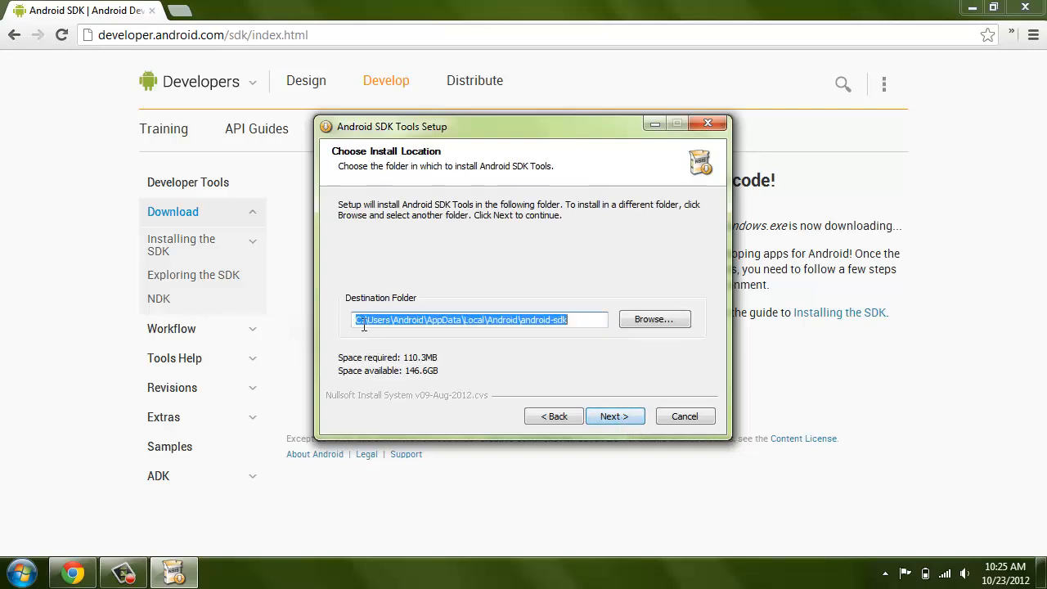
Step: Shorten the Android SDK Tools destination folder to C:\android-sdk
left_click_drag(521, 320, 370, 322)
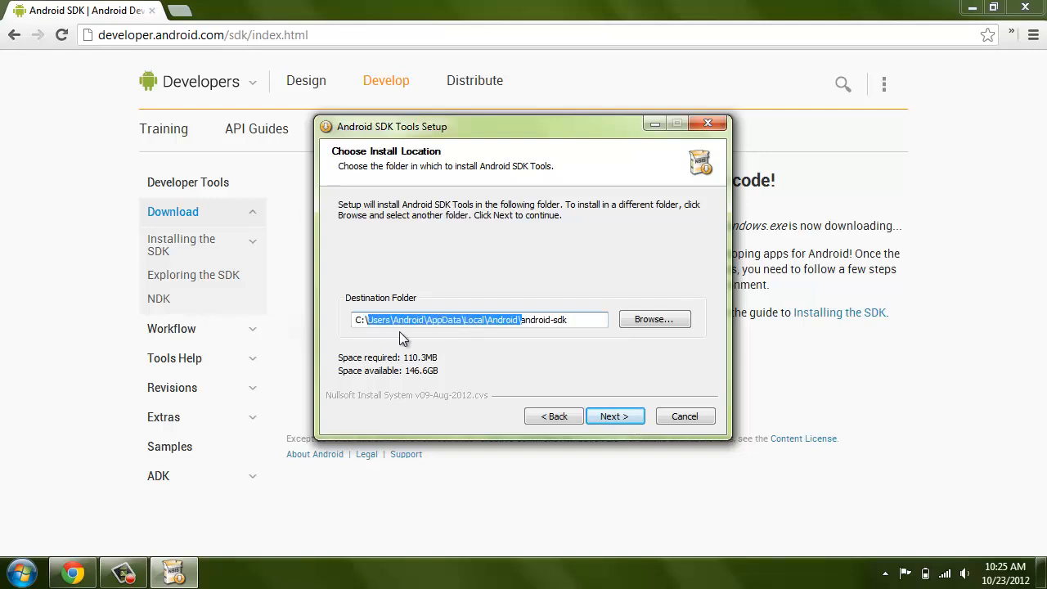
key("BackSpace")
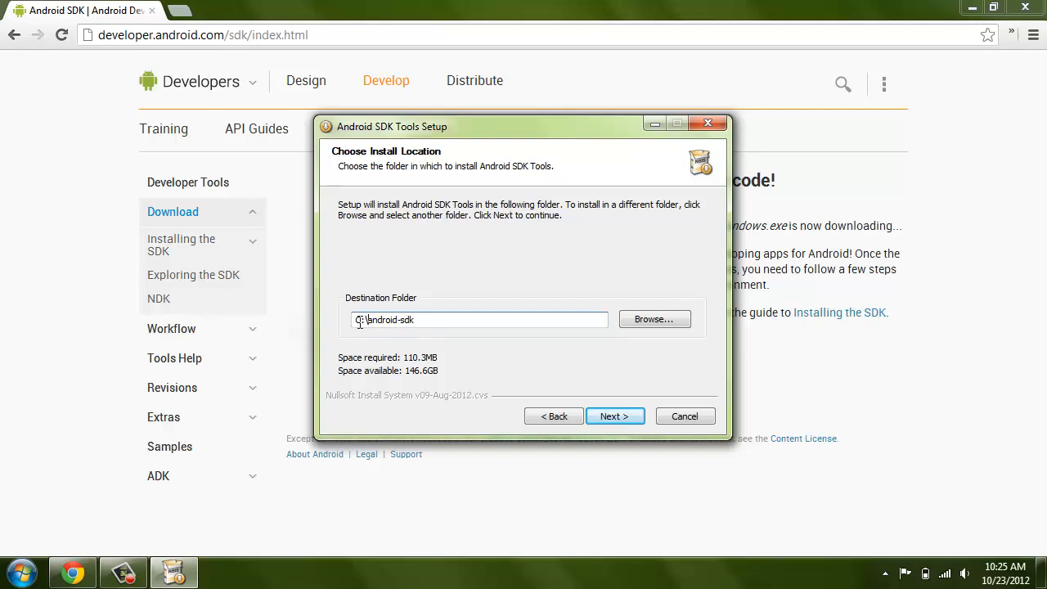
left_click_drag(419, 320, 291, 321)
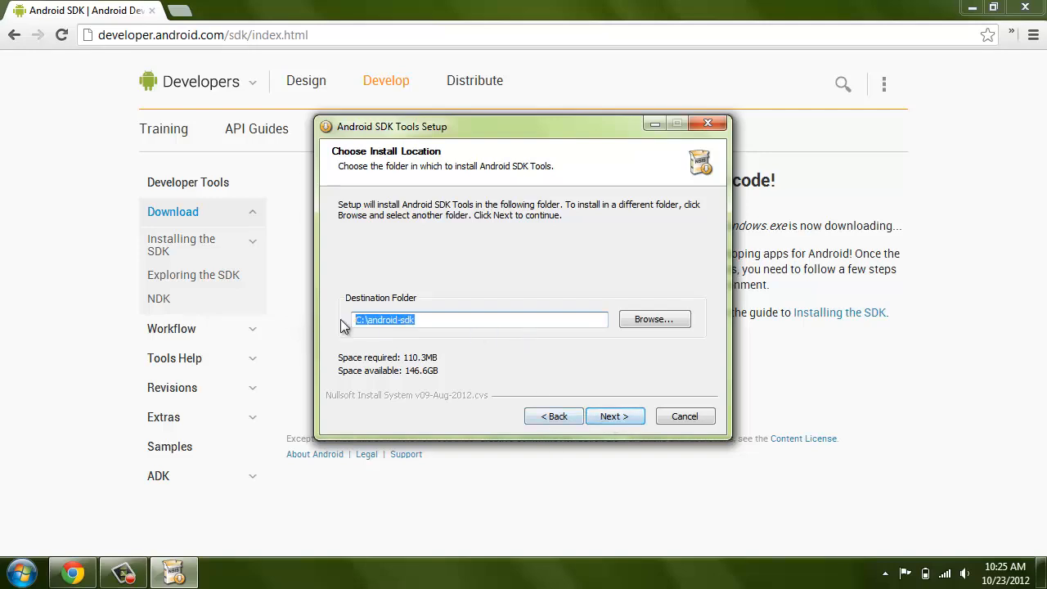
left_click(464, 320)
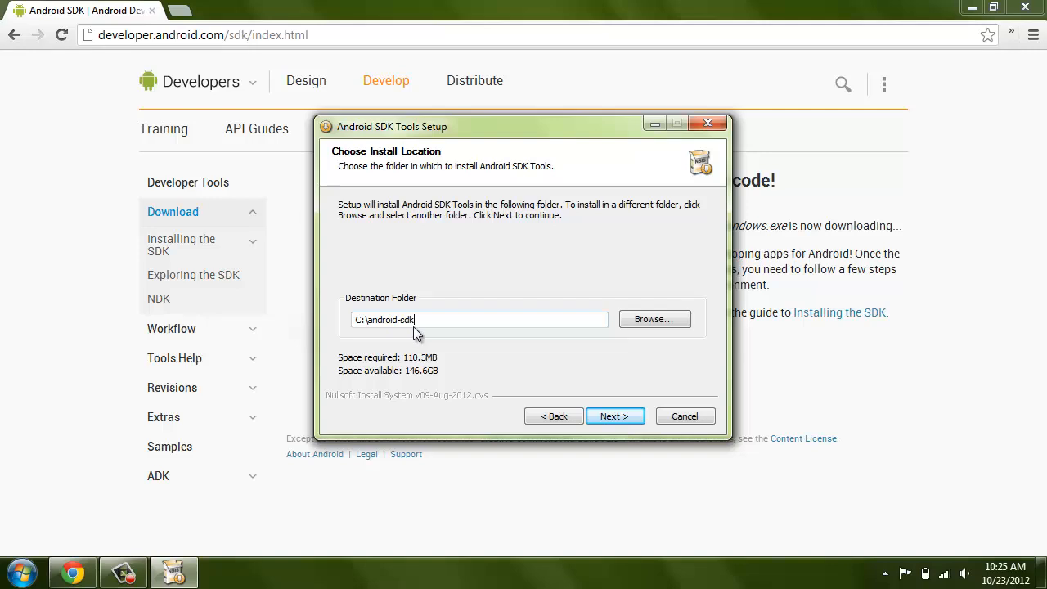
Step: Install the Android SDK Tools and finish the setup wizard with the Start SDK Manager option enabled
left_click(614, 417)
left_click(628, 417)
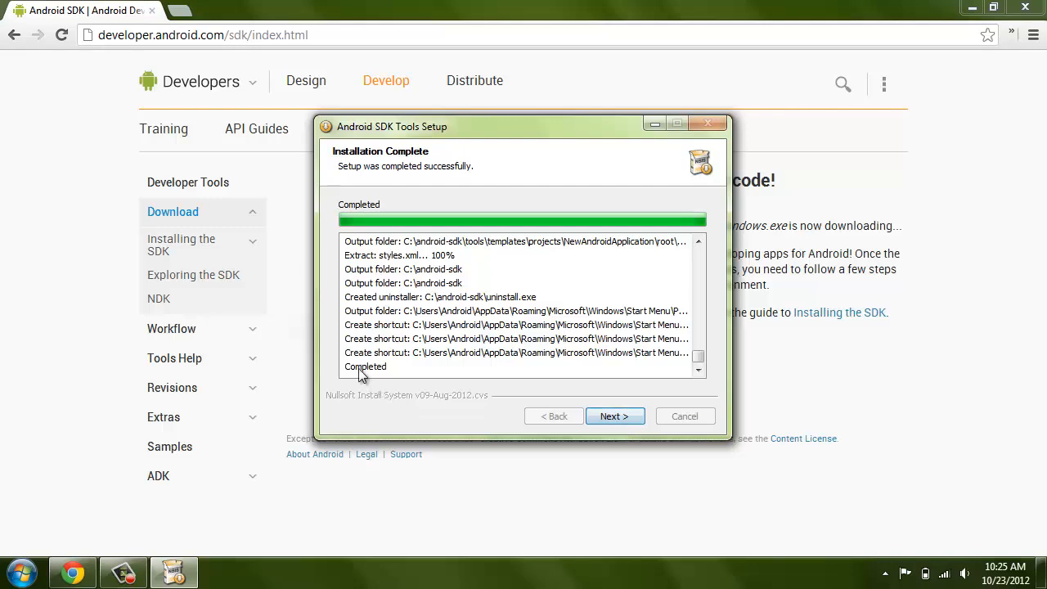
left_click(621, 419)
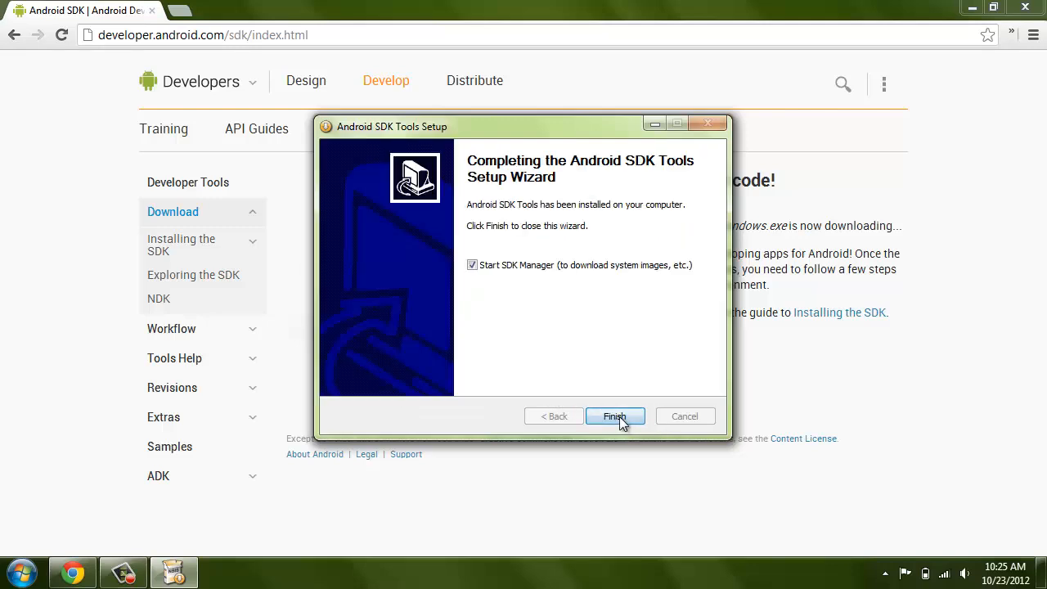
left_click(614, 417)
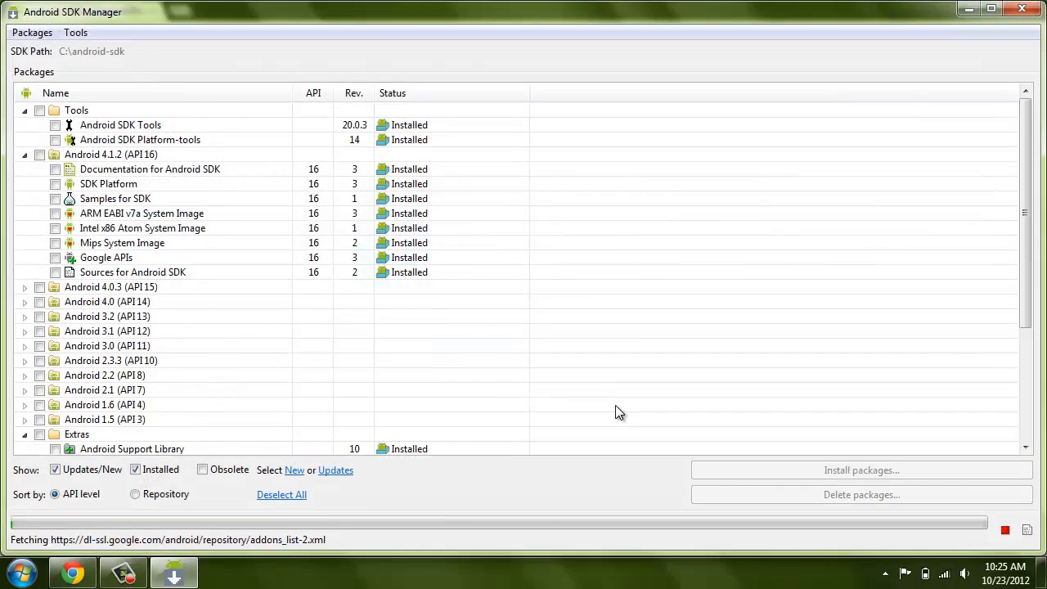
Step: Collapse the Android 4.1.2 (API 16), Tools and Extras package groups, and select the whole Tools and Extras groups
left_click(25, 155)
left_click(25, 110)
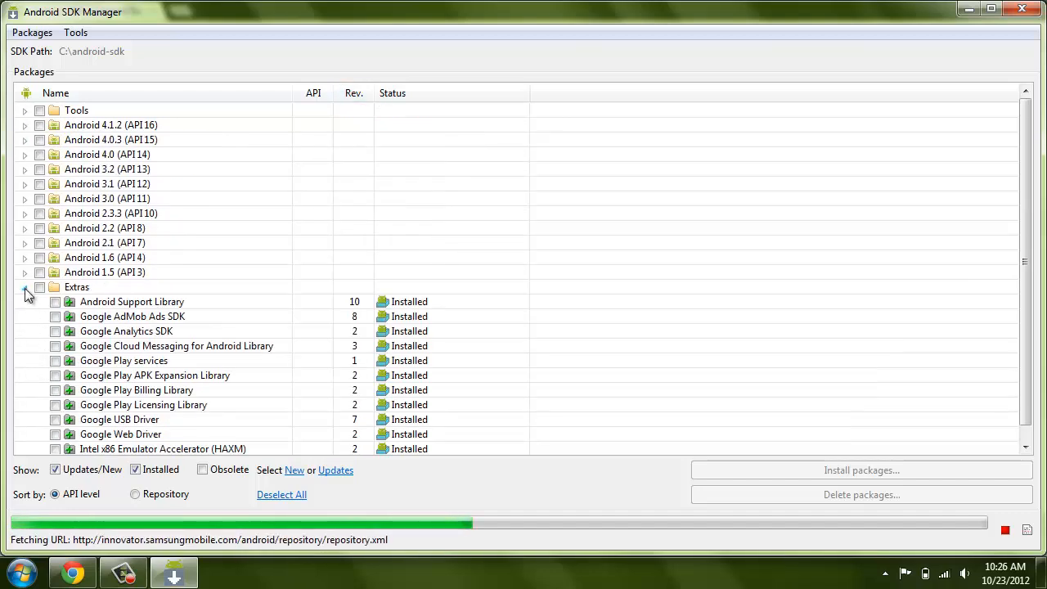
left_click(25, 287)
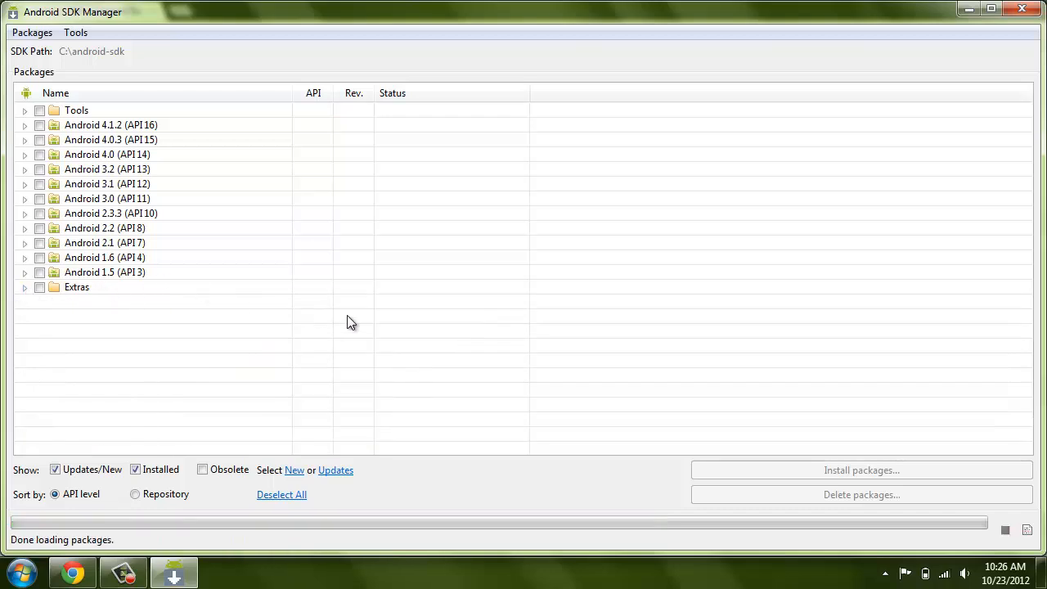
left_click(39, 110)
left_click(39, 288)
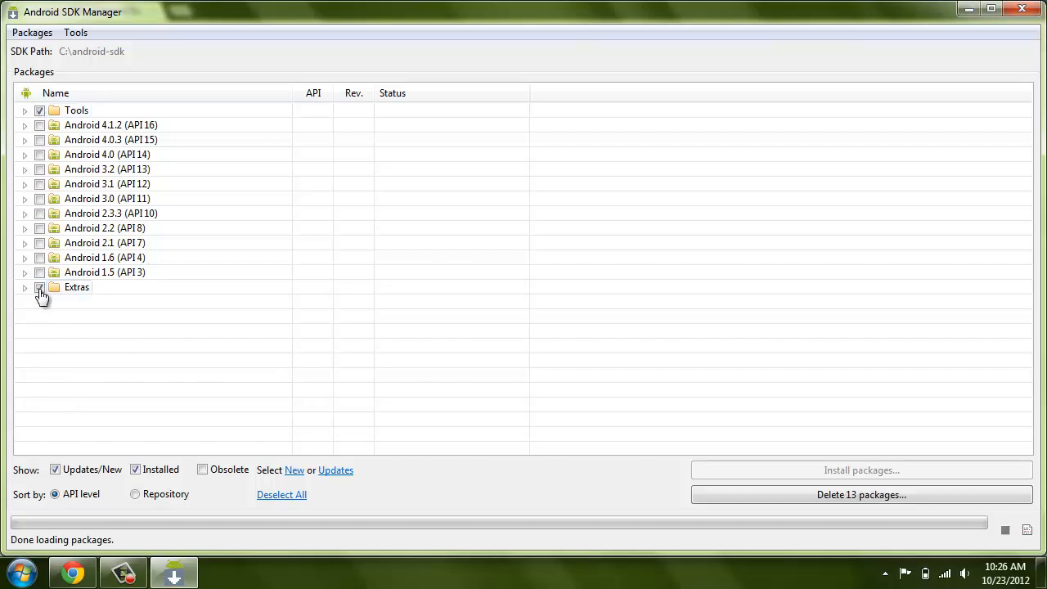
Step: Look through the packages in the Android 4.1.2 (API 16) group, and select the whole Android 4.1.2 and Android 4.0.3 (API 15) groups
left_click(24, 125)
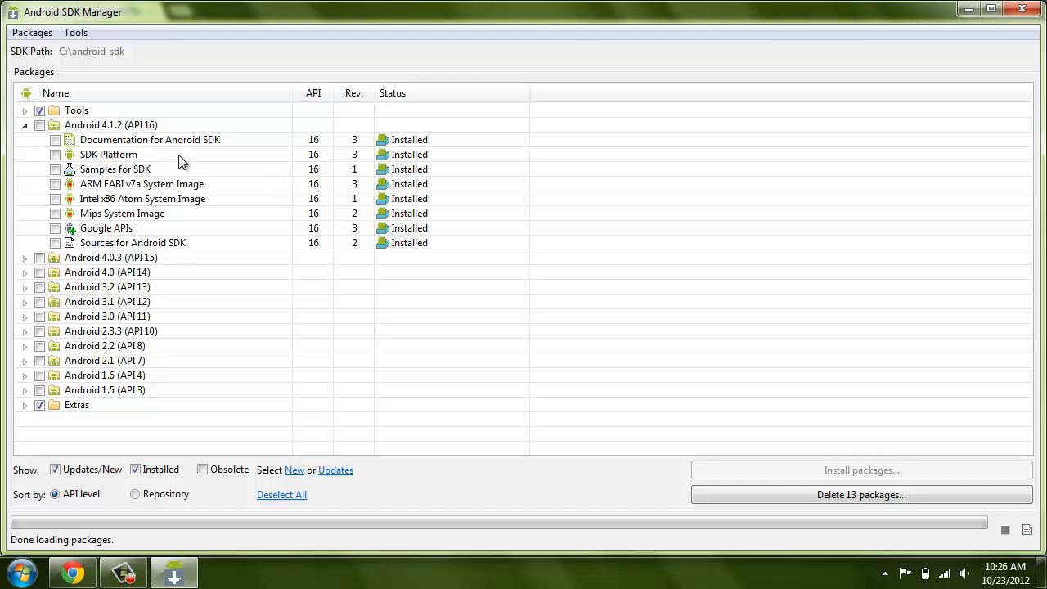
left_click(26, 127)
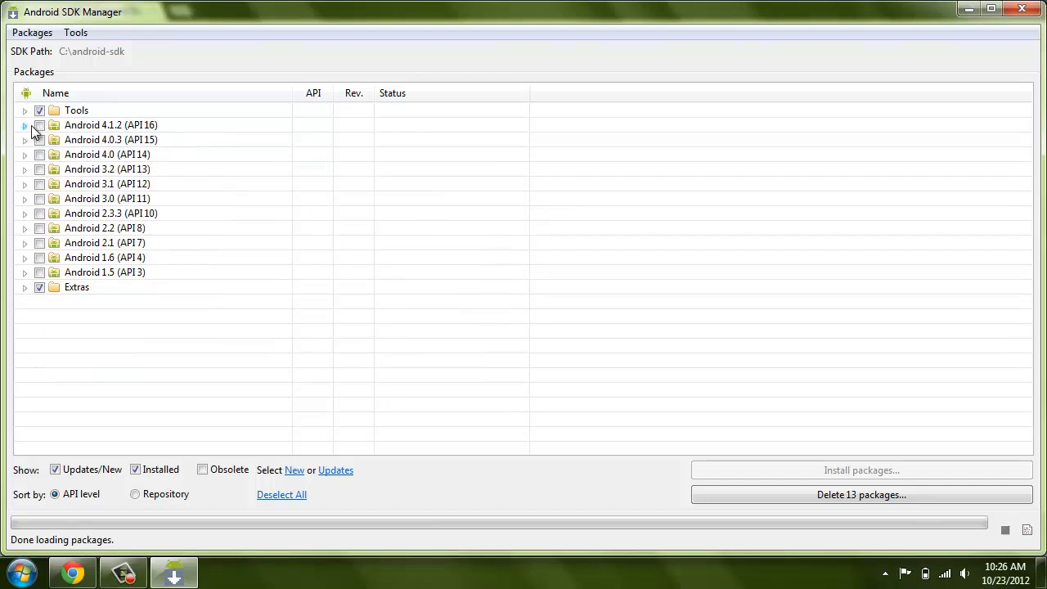
left_click(39, 126)
left_click(39, 140)
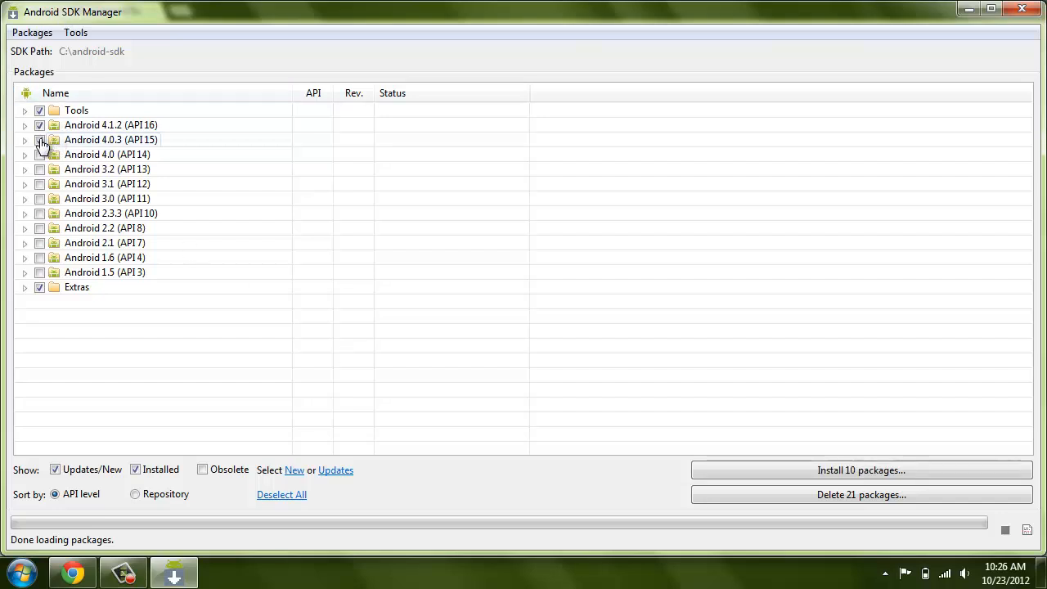
Step: Accept all package licences and install the selected SDK packages, closing the Android SDK Manager once the installation is done
left_click(901, 469)
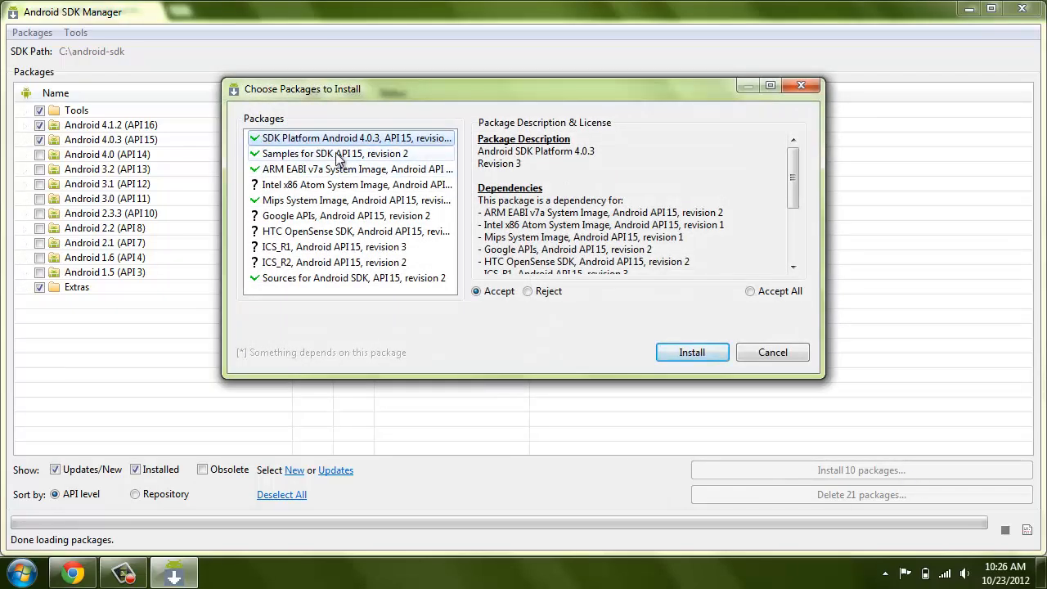
left_click(751, 292)
left_click(699, 350)
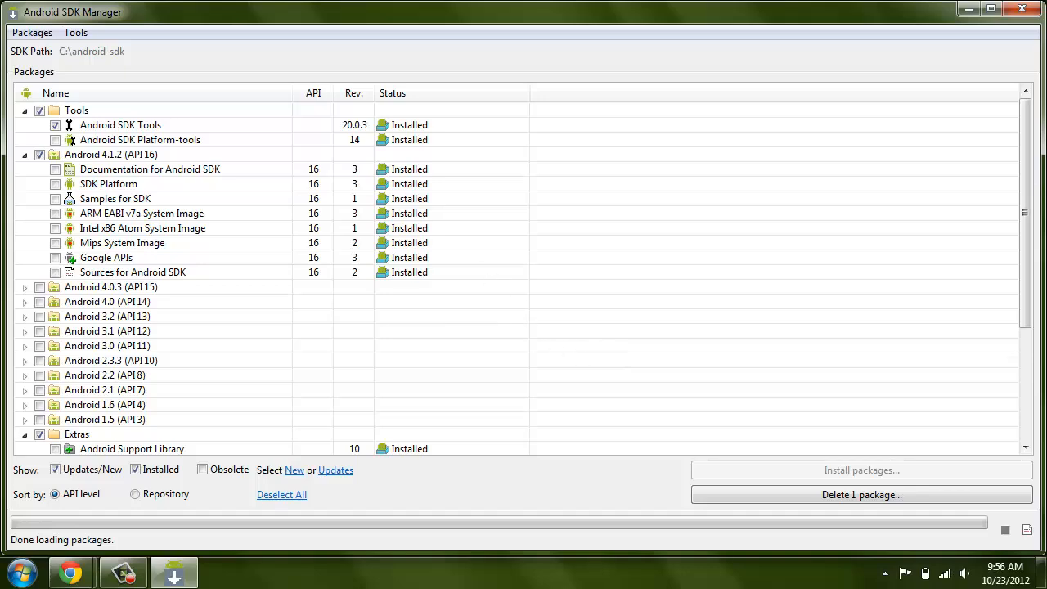
left_click(1022, 8)
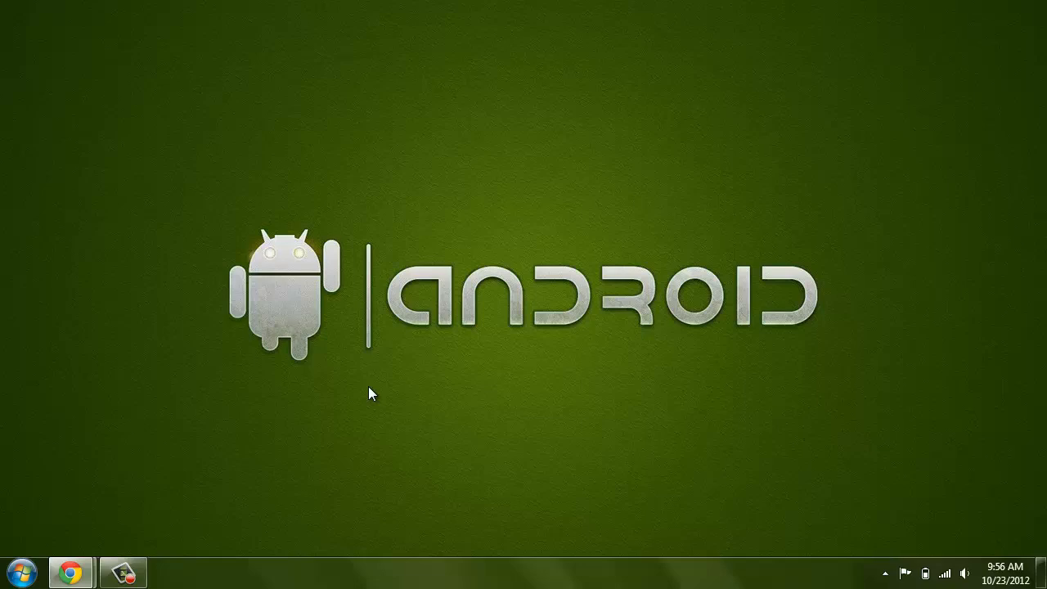
Step: Browse to the android-sdk folder on Local Disk (C:), locate its platform-tools folder and open its tools folder
left_click(22, 572)
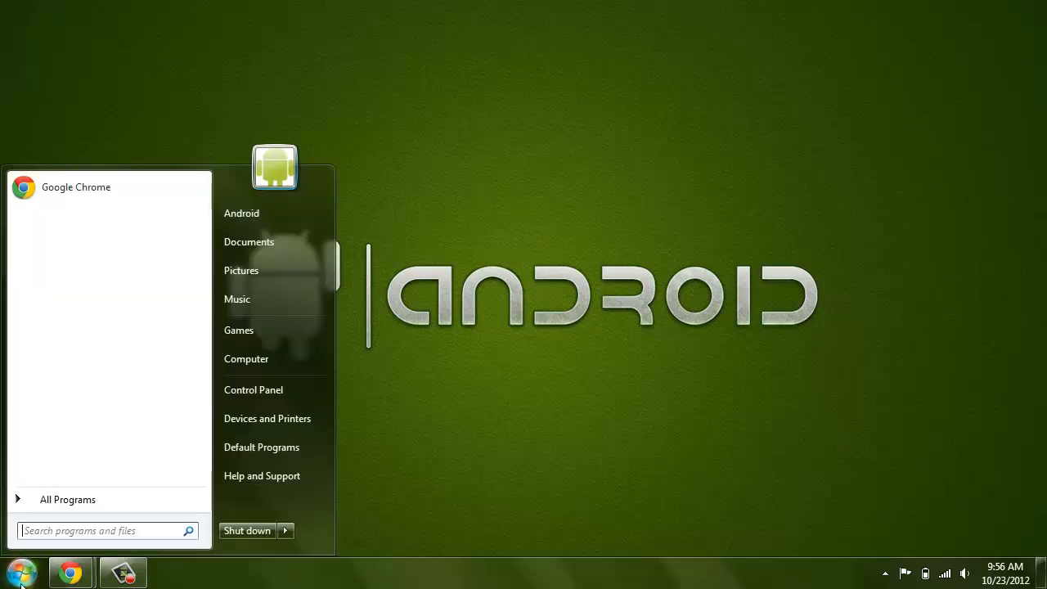
left_click(242, 365)
double_click(463, 155)
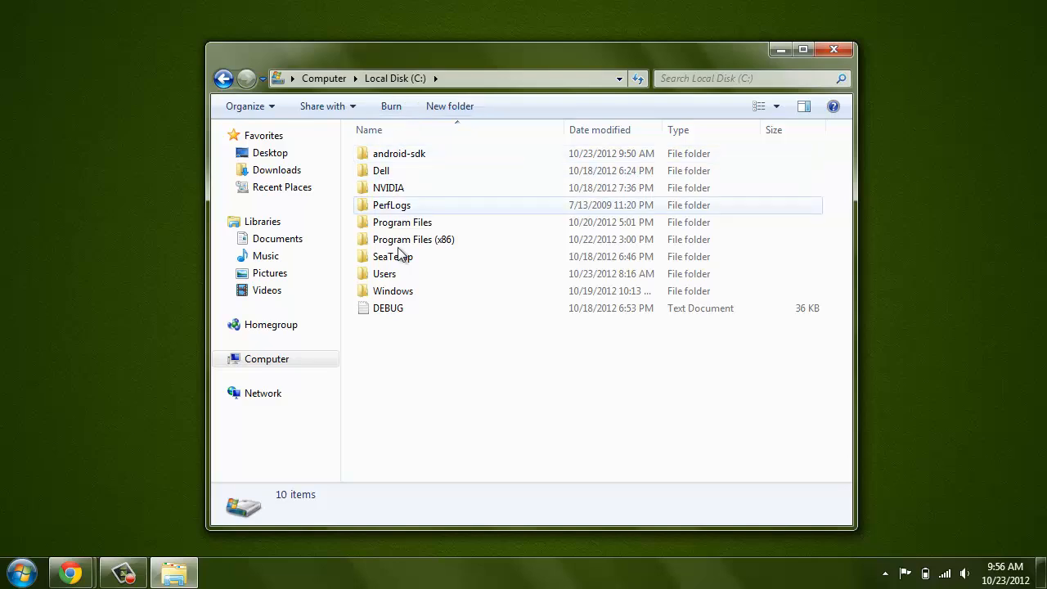
double_click(401, 154)
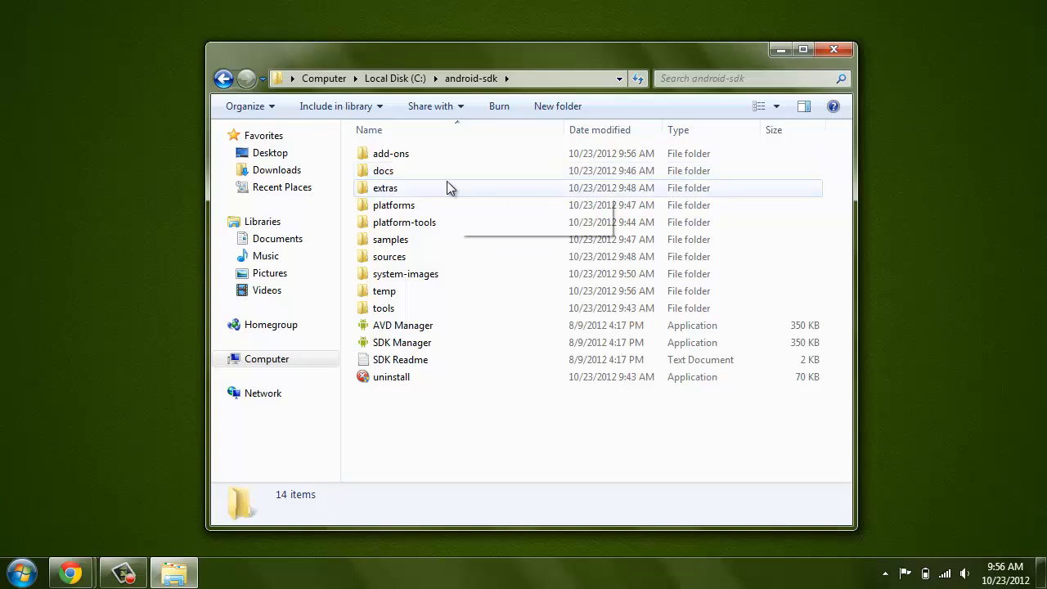
left_click(401, 228)
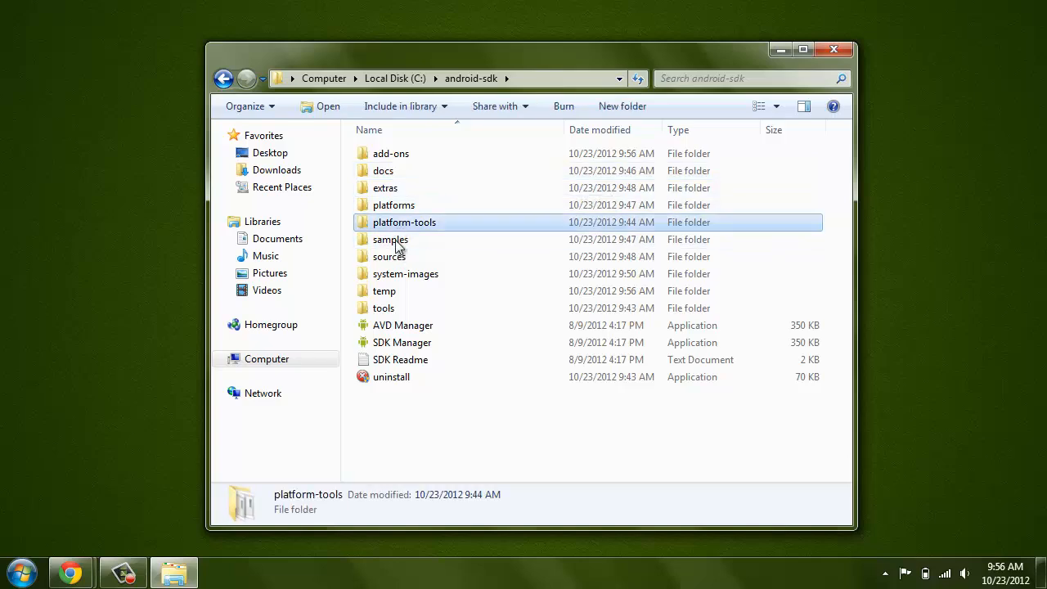
left_click(384, 309)
double_click(391, 310)
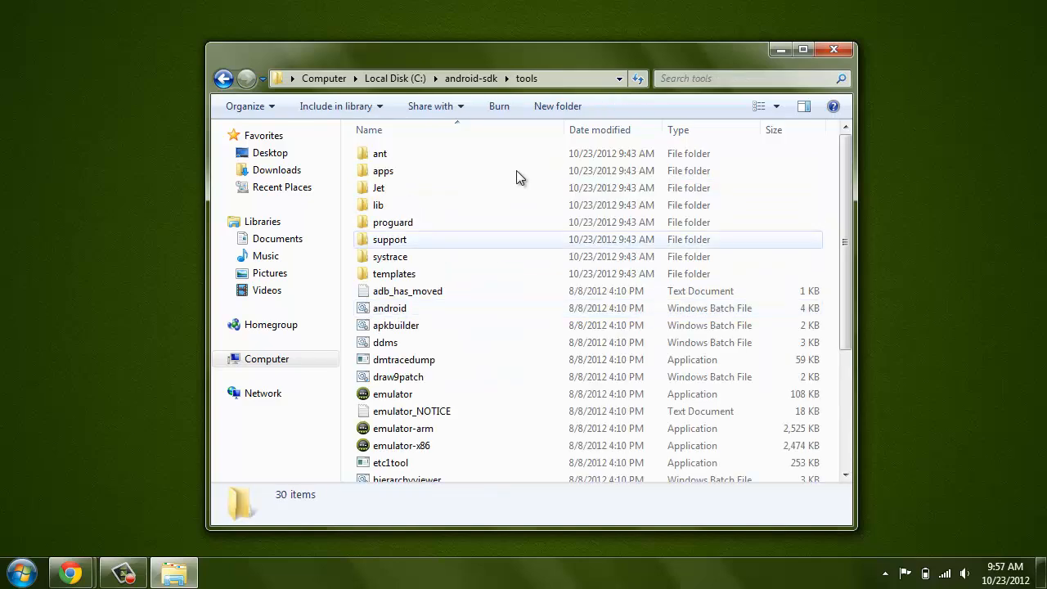
Step: Show and highlight the full path of the open tools folder, and close the folder window
left_click(564, 78)
left_click(415, 81)
left_click_drag(435, 79, 227, 80)
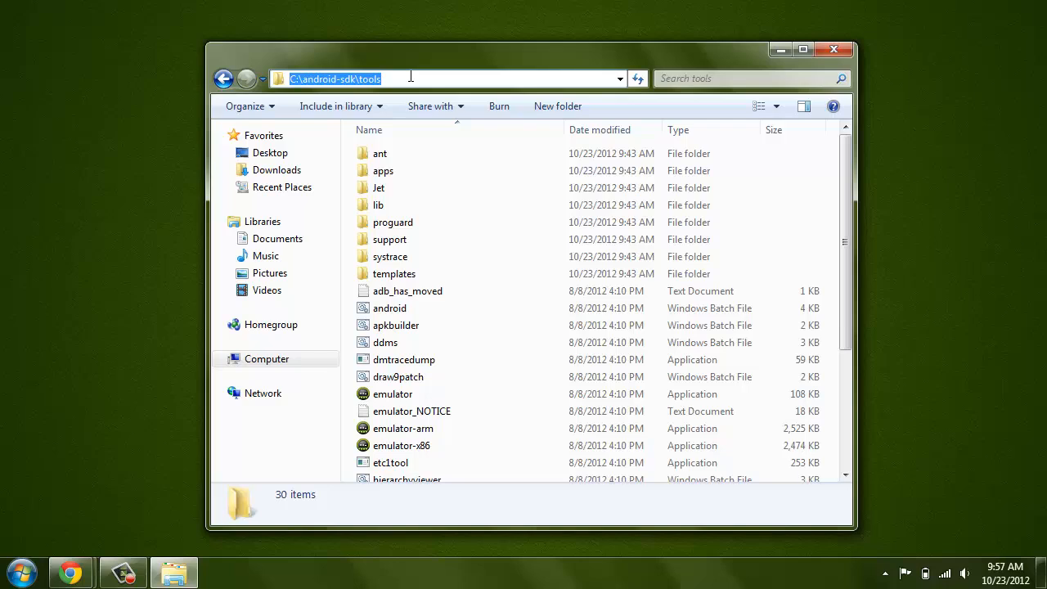
left_click(834, 51)
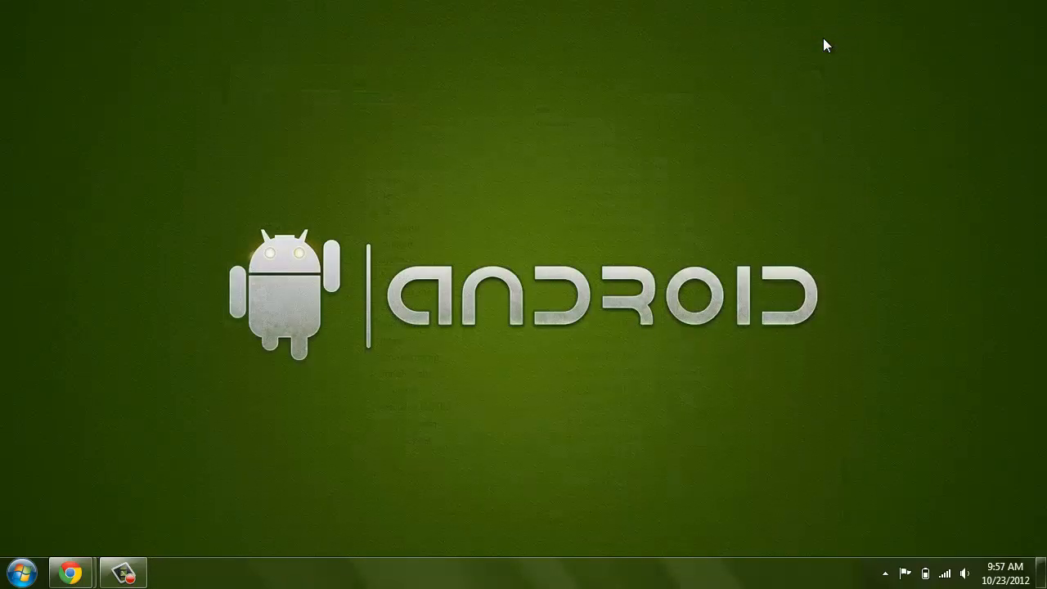
Step: Open the Environment Variables settings from the computer's advanced system properties
left_click(16, 579)
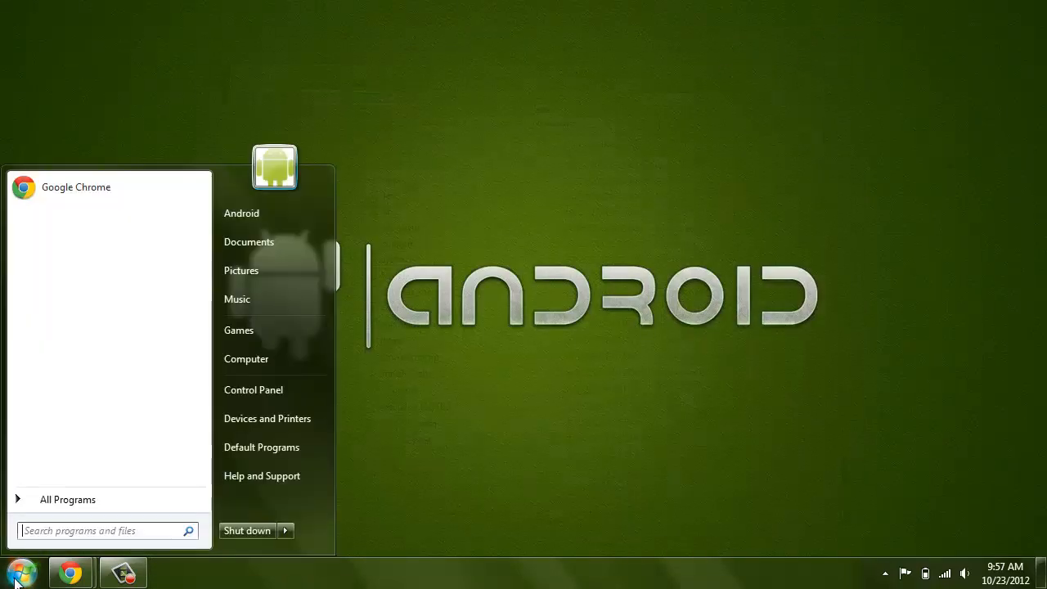
right_click(251, 361)
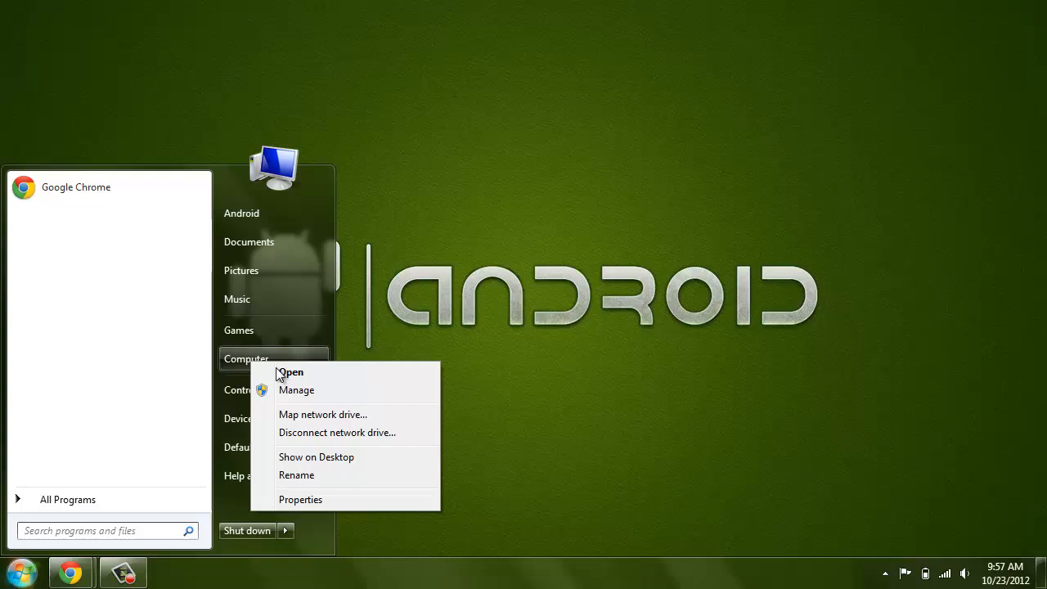
left_click(286, 499)
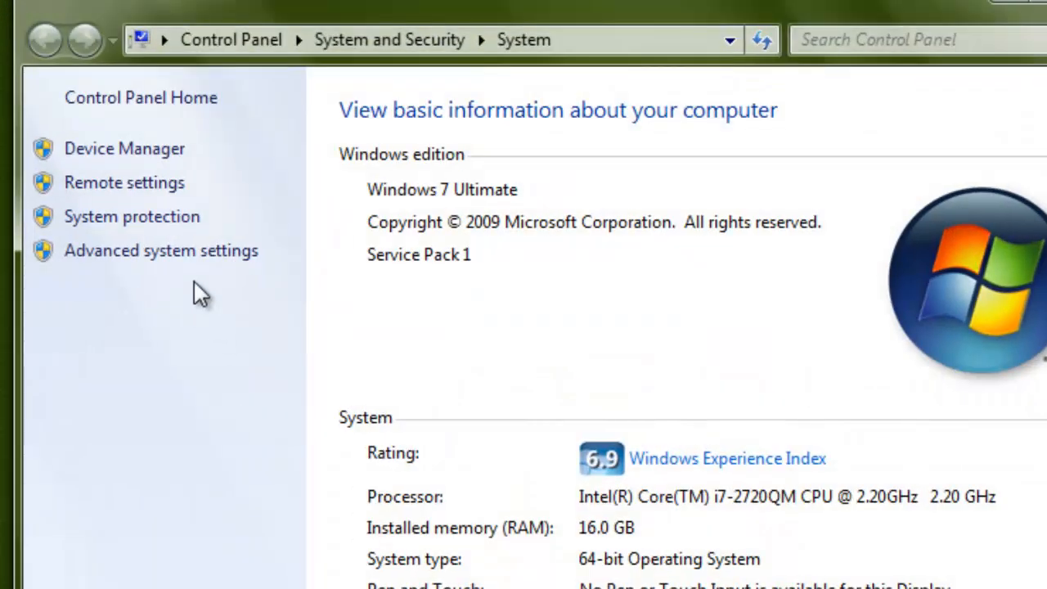
left_click(188, 252)
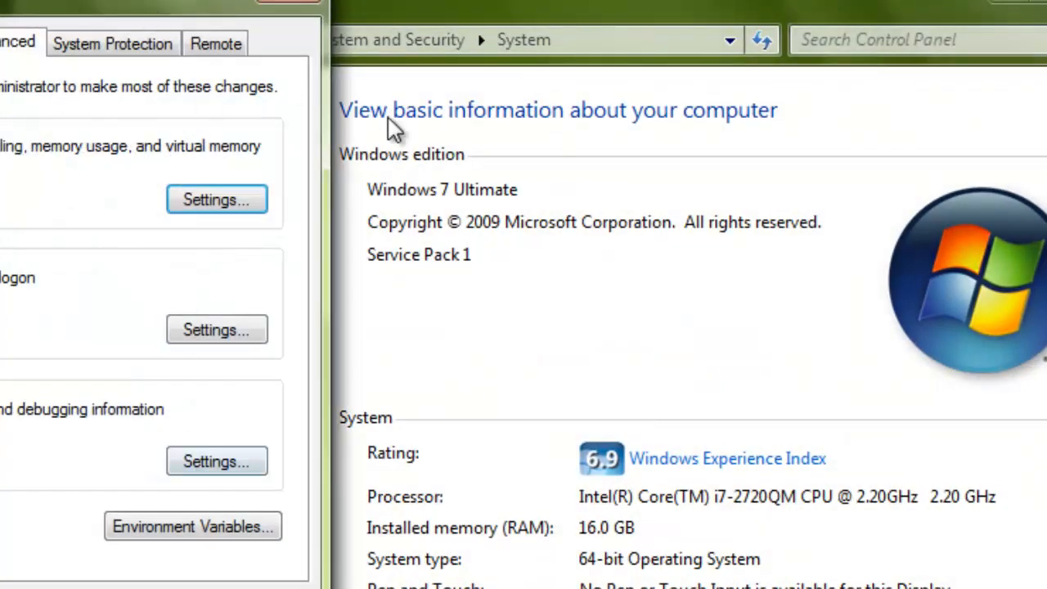
left_click_drag(387, 117, 585, 211)
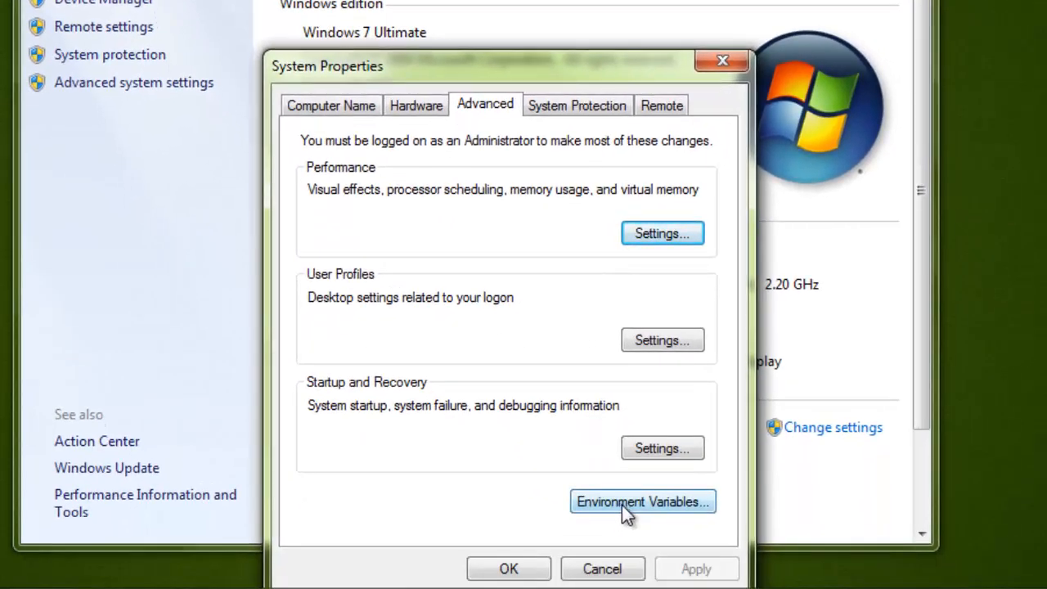
left_click(622, 504)
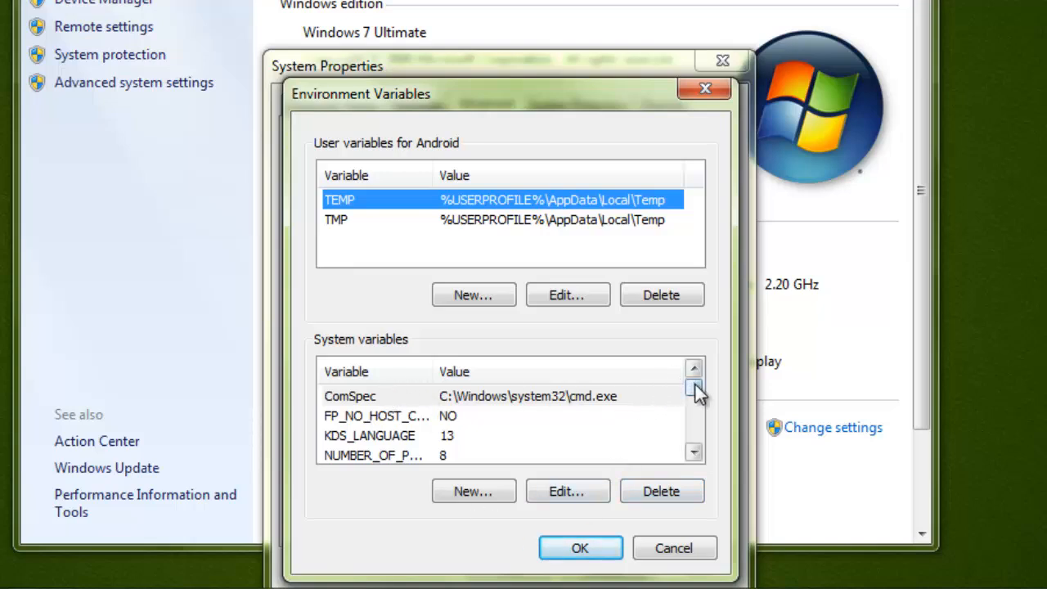
Step: Open the Path system variable for editing
left_click_drag(695, 385, 695, 402)
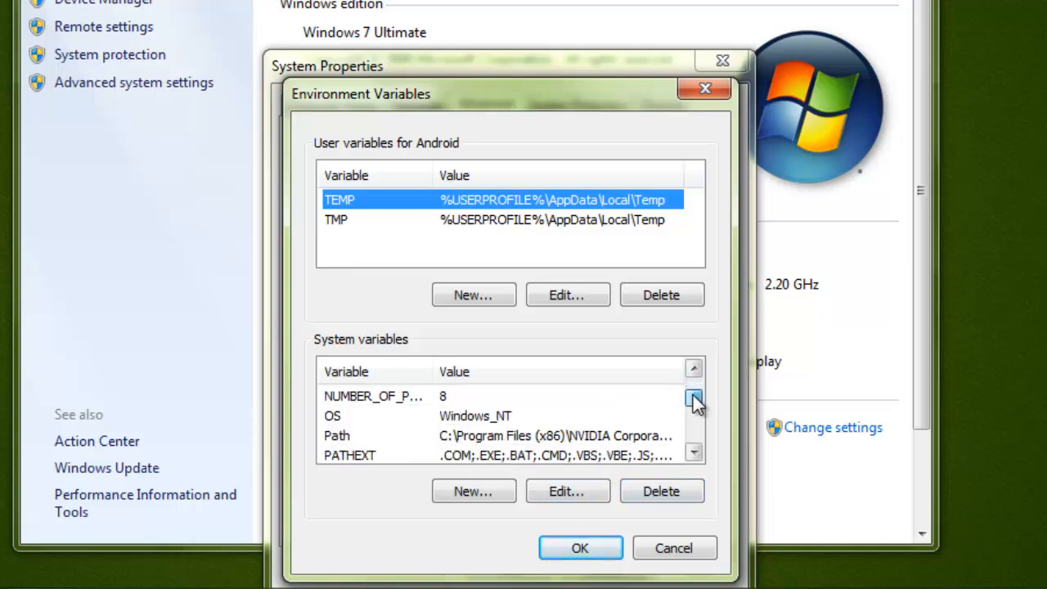
left_click(361, 435)
double_click(513, 436)
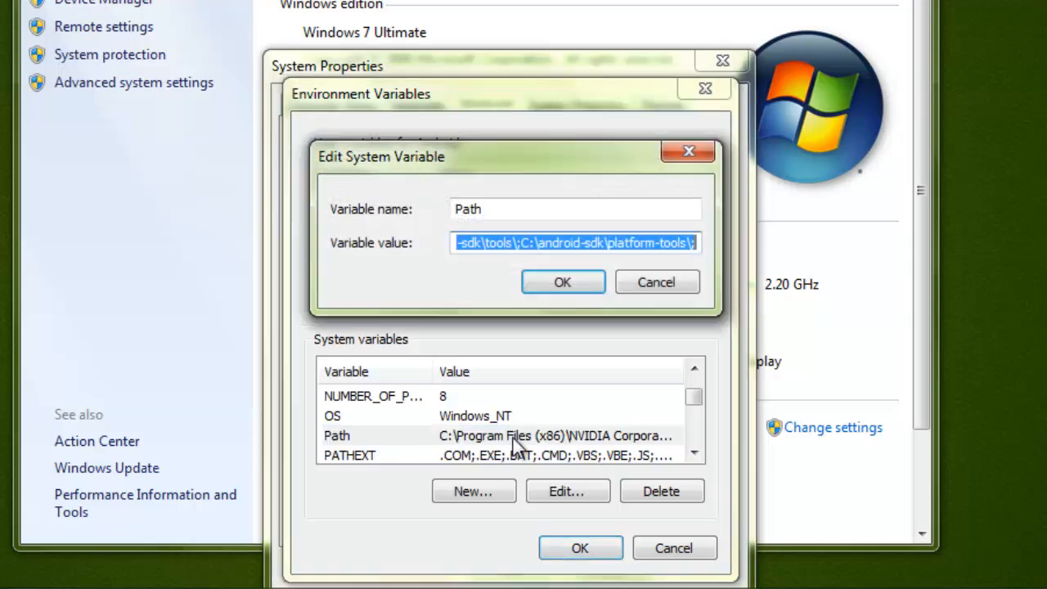
Step: Examine the C:\android-sdk\tools\; and C:\android-sdk\platform-tools\; entries at the end of the Path value, including their semicolon separators
left_click(689, 242)
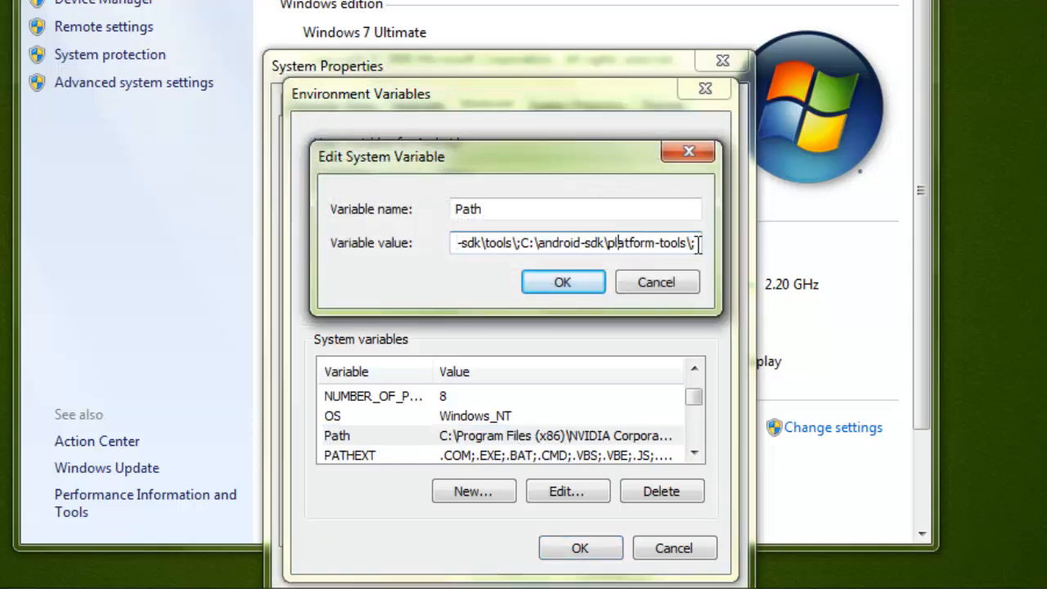
left_click_drag(523, 243, 740, 242)
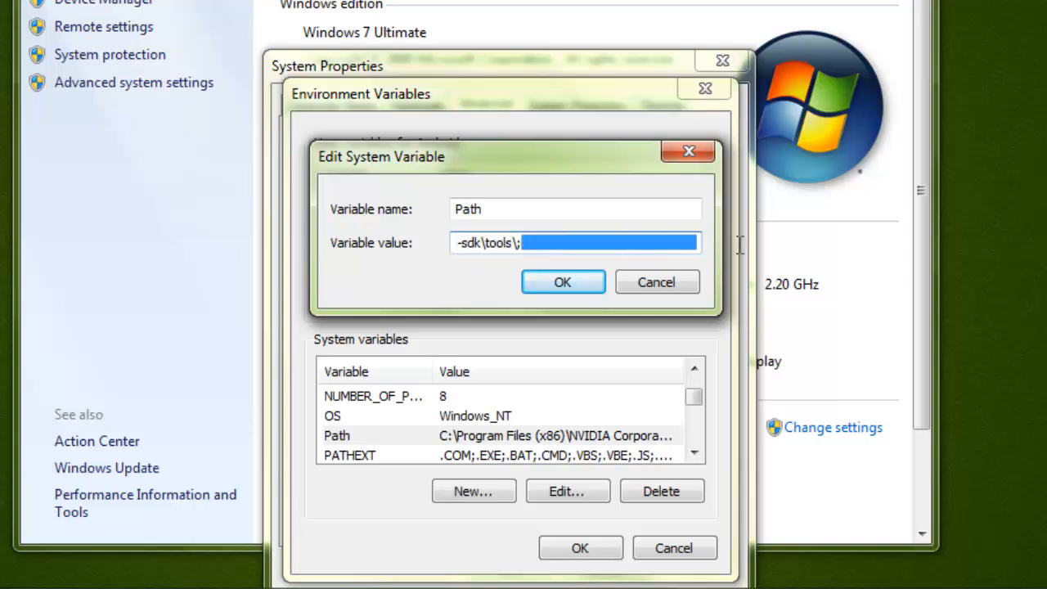
left_click(523, 243)
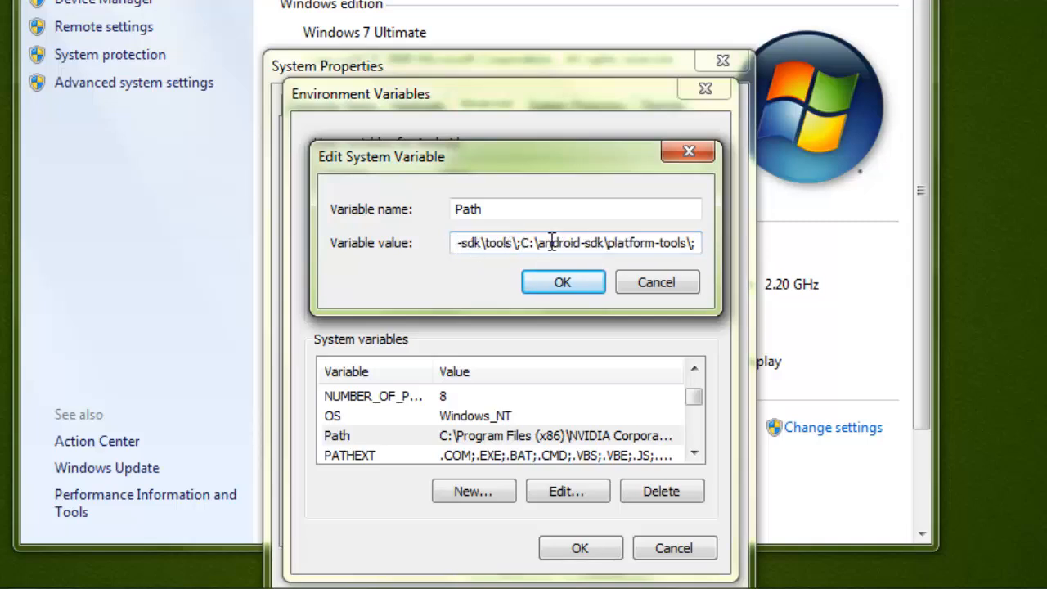
key("Left")
key("Left")
key("Left")
key("Left")
key("Left")
key("Left")
key("Left")
key("Left")
key("Left")
key("Left")
key("Left")
key("Left")
key("Left")
key("Left")
key("Left")
key("Left")
key("Left")
key("Left")
key("Left")
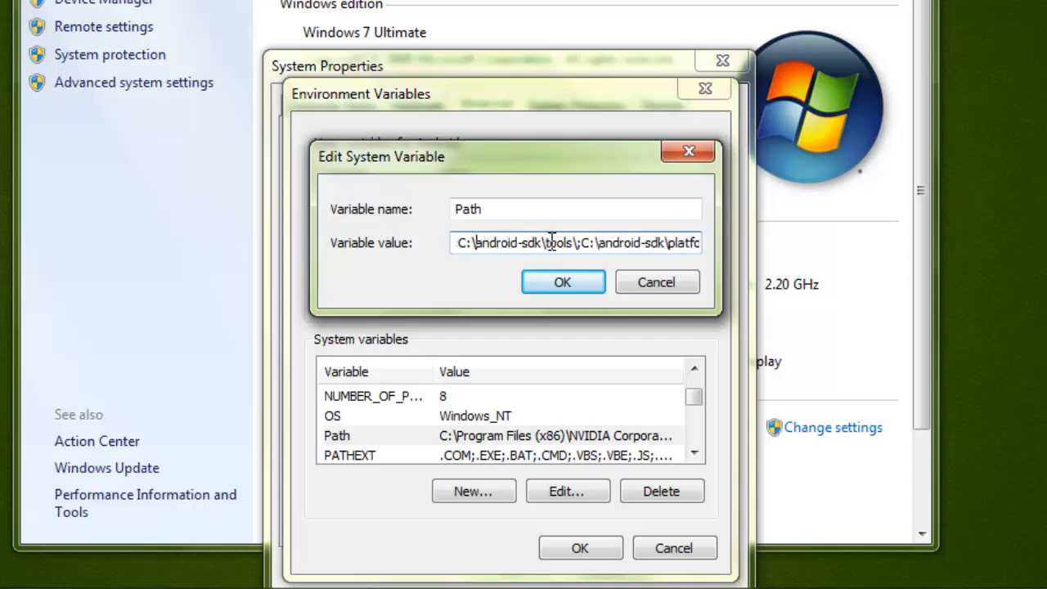
key("Left")
key("Left")
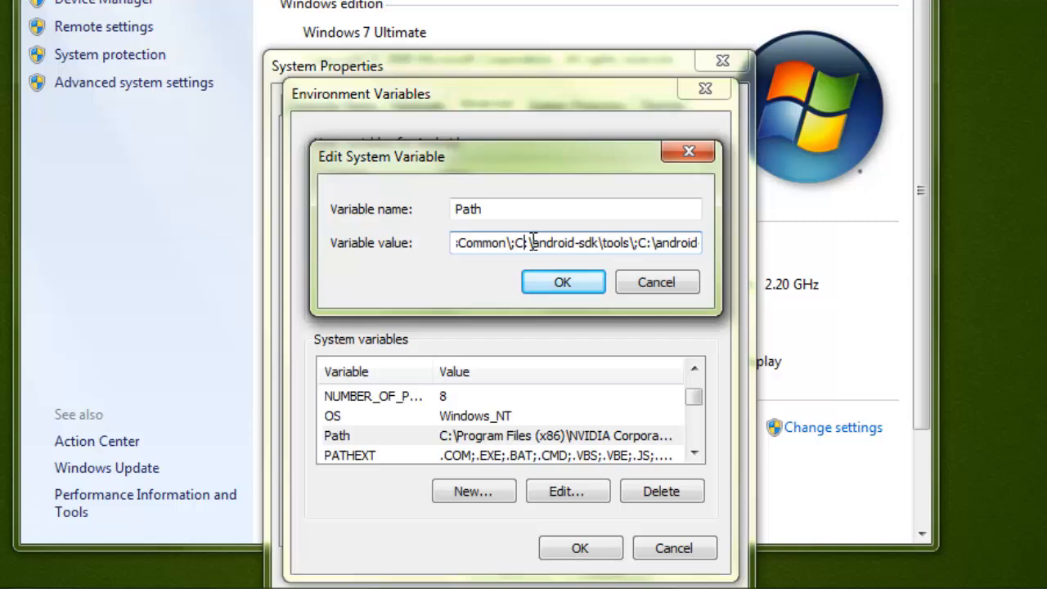
left_click_drag(518, 244, 540, 247)
left_click(641, 245)
left_click_drag(641, 245, 665, 245)
left_click_drag(700, 243, 701, 243)
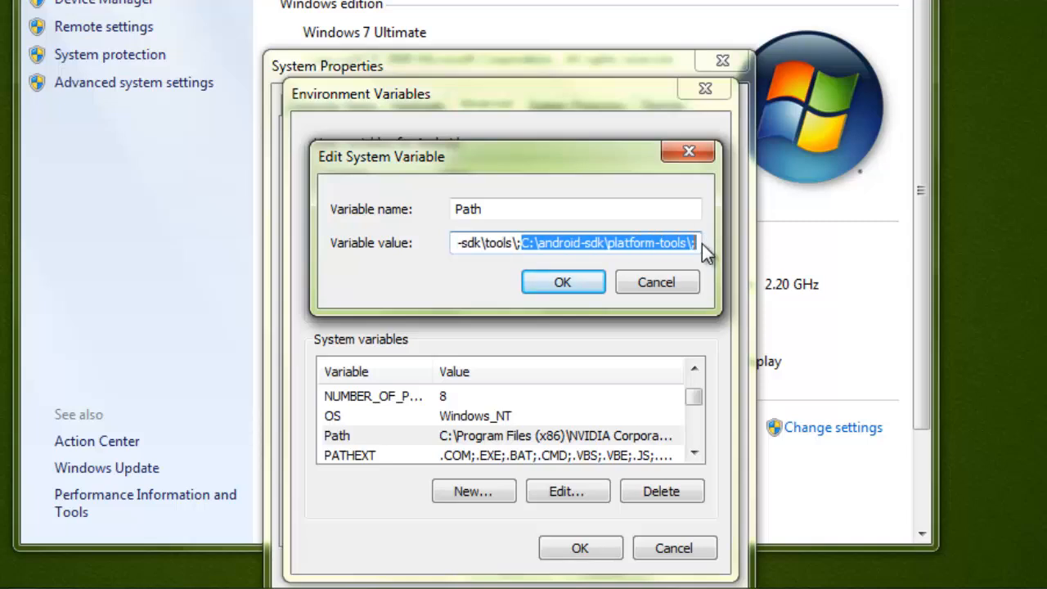
left_click(650, 246)
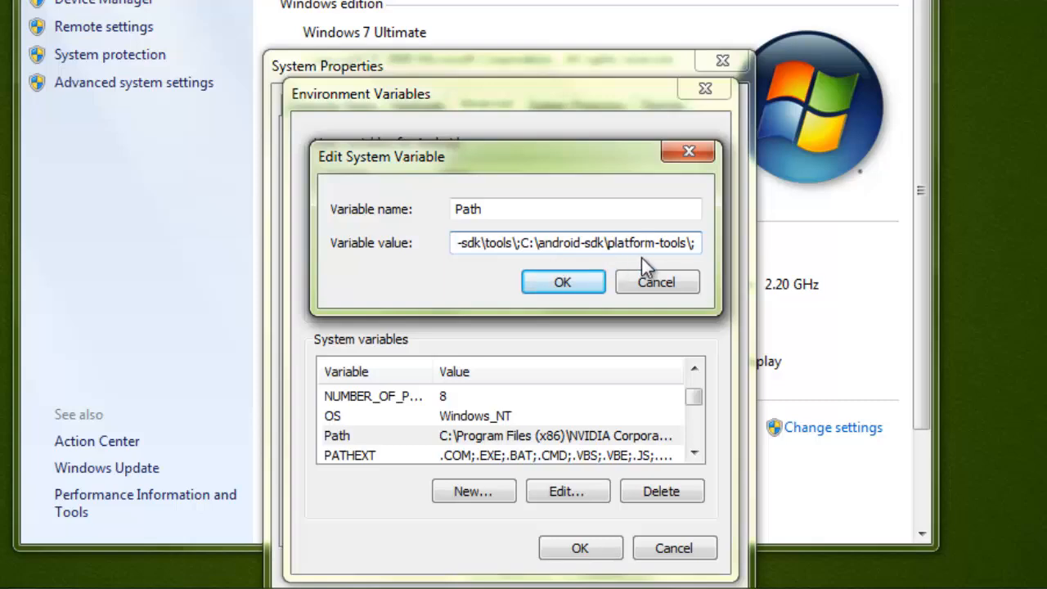
Step: Confirm the Path value and the environment variables, and close the system properties windows
left_click(566, 279)
left_click(595, 552)
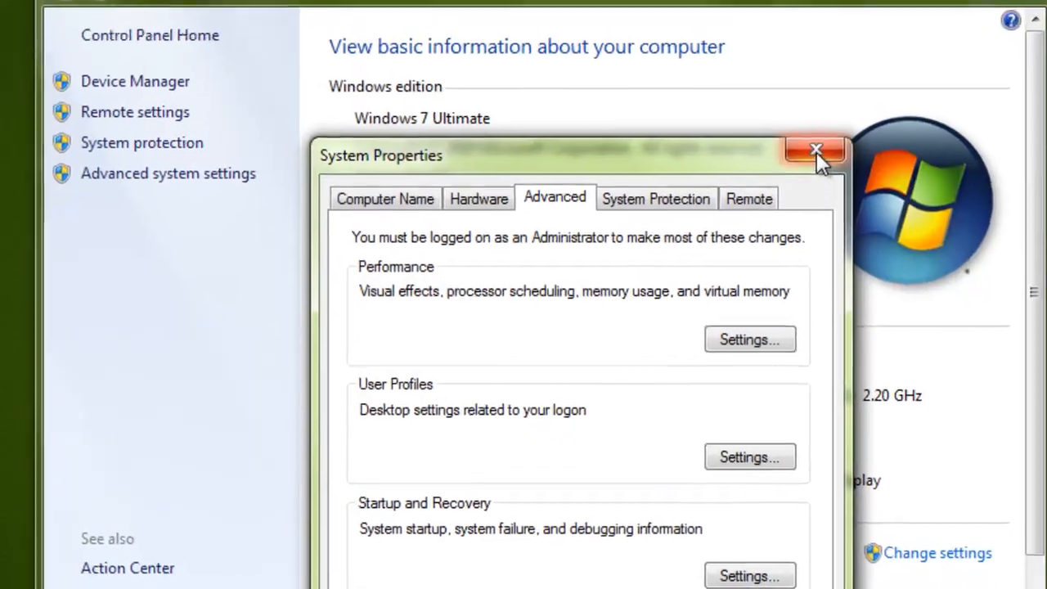
left_click(749, 85)
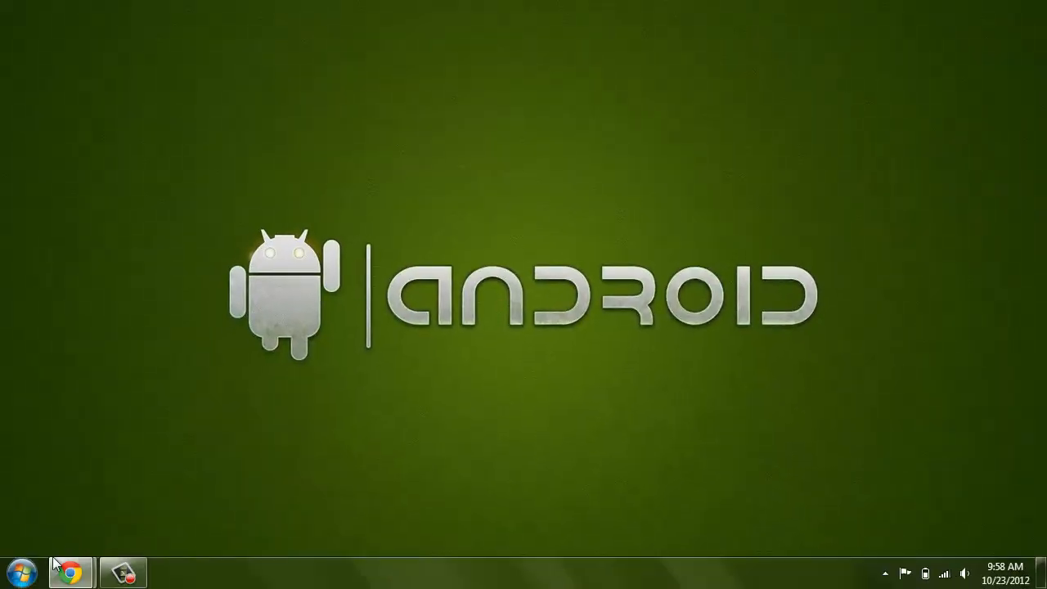
Step: Run adb devices in a new Command Prompt to test the SDK setup, and close the window
left_click(24, 575)
type("cmd")
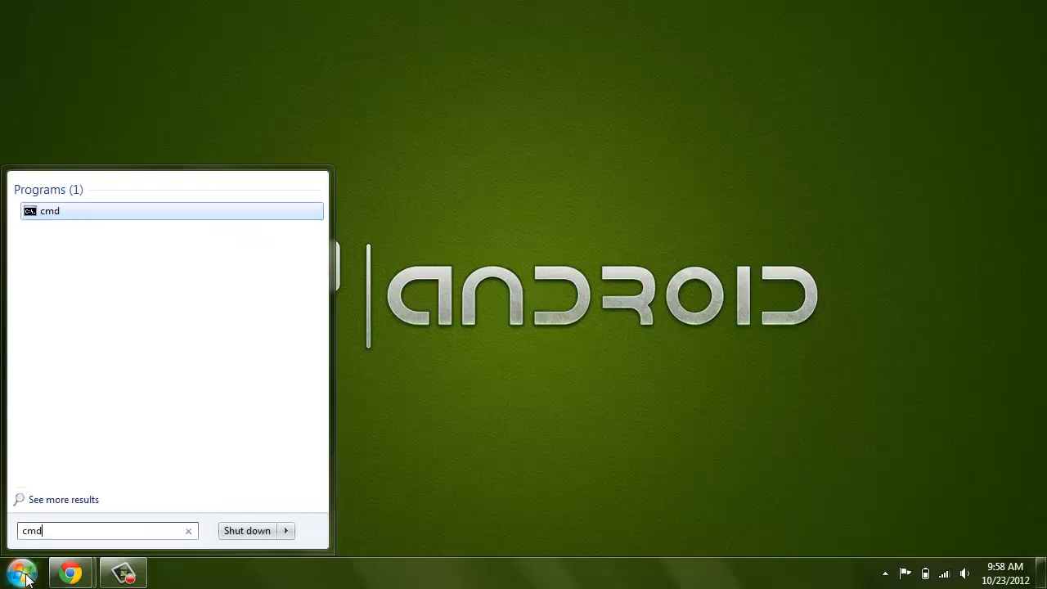
key("Return")
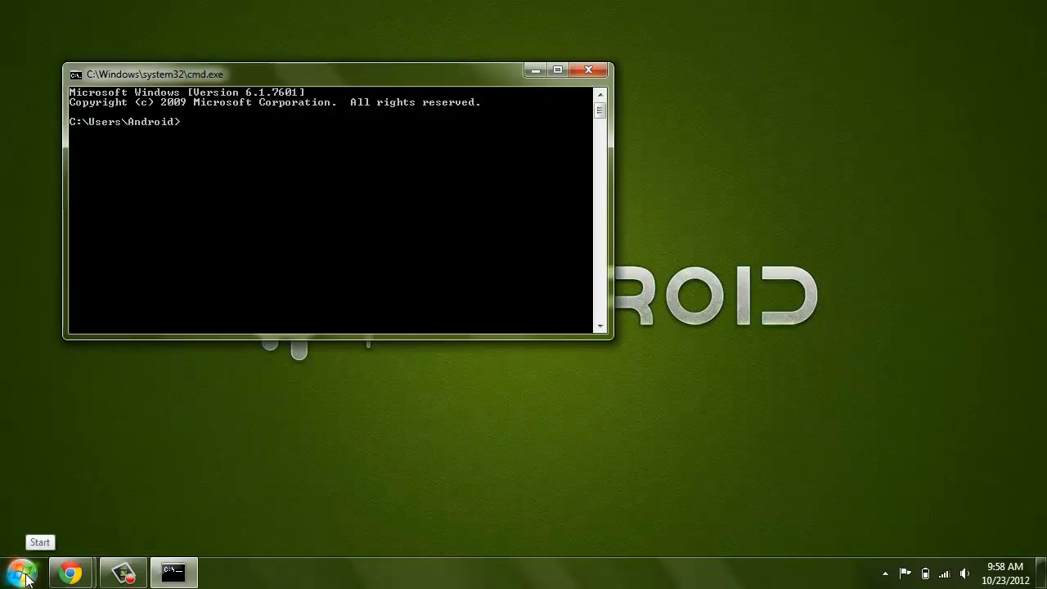
type("adb devices")
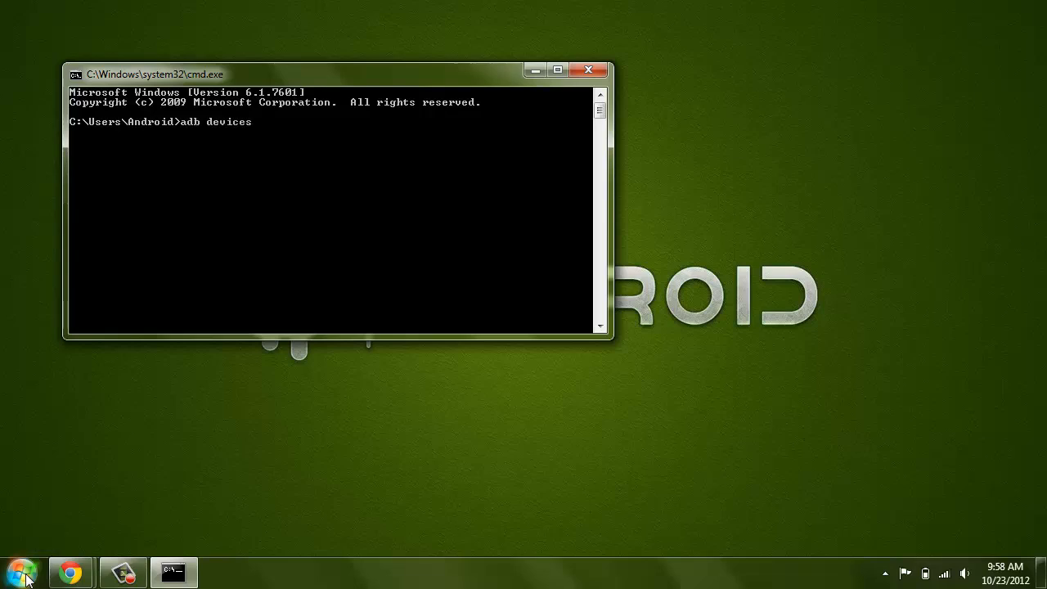
key("Return")
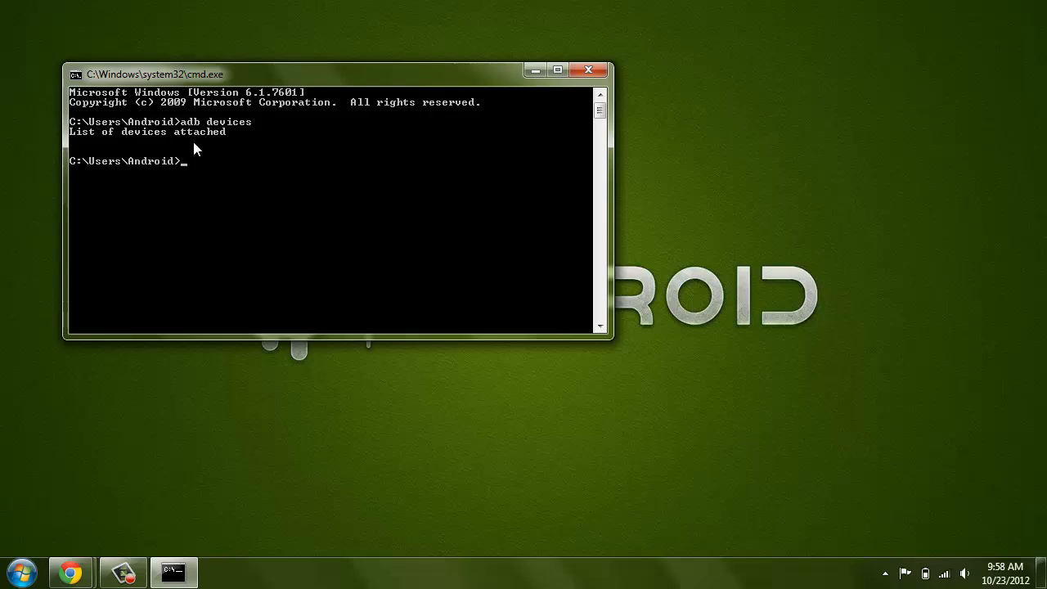
left_click(589, 72)
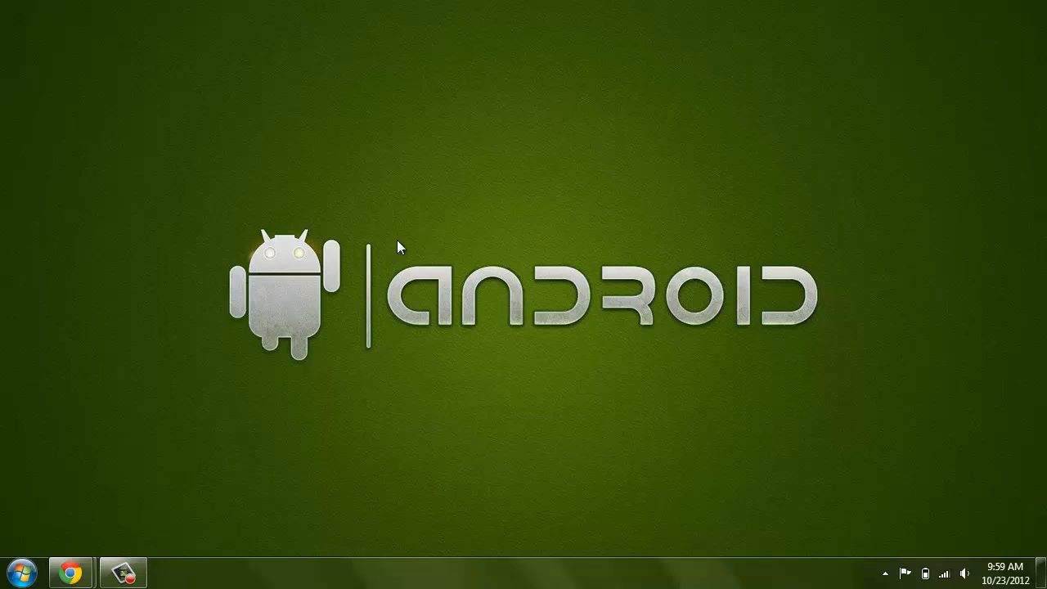
Step: Switch to the Eclipse Downloads page in Chrome and download Eclipse Classic 4.2.1 for Windows 64 Bit from the Virginia Tech mirror
mouse_move(70, 570)
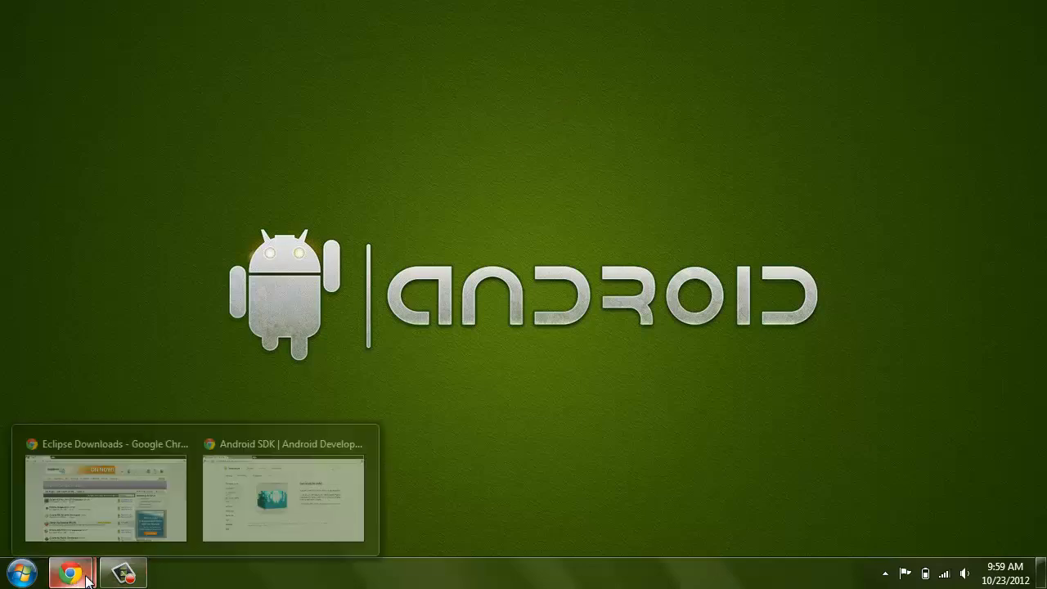
left_click(189, 475)
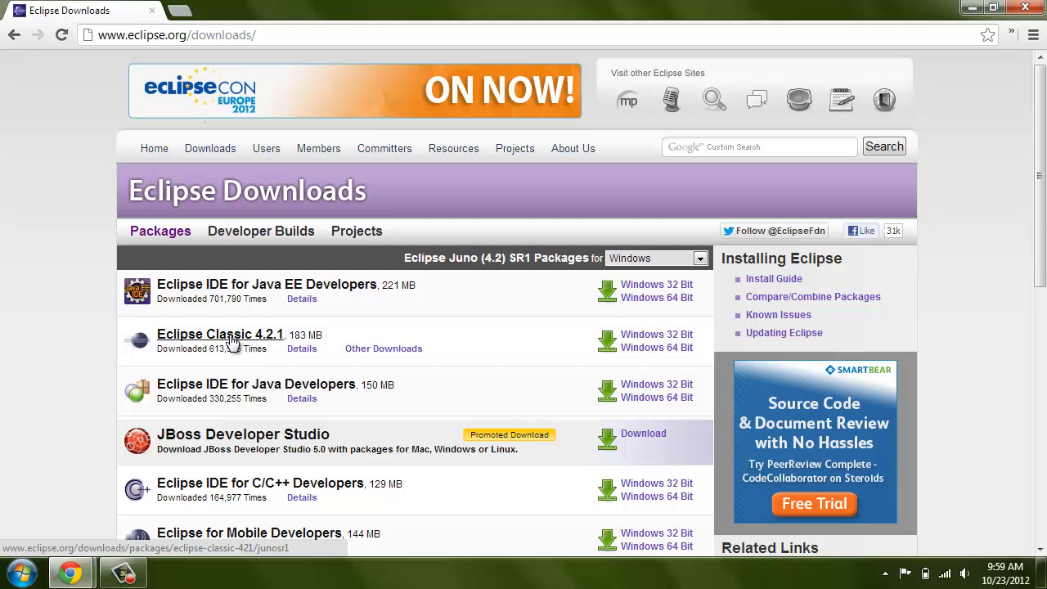
left_click(640, 352)
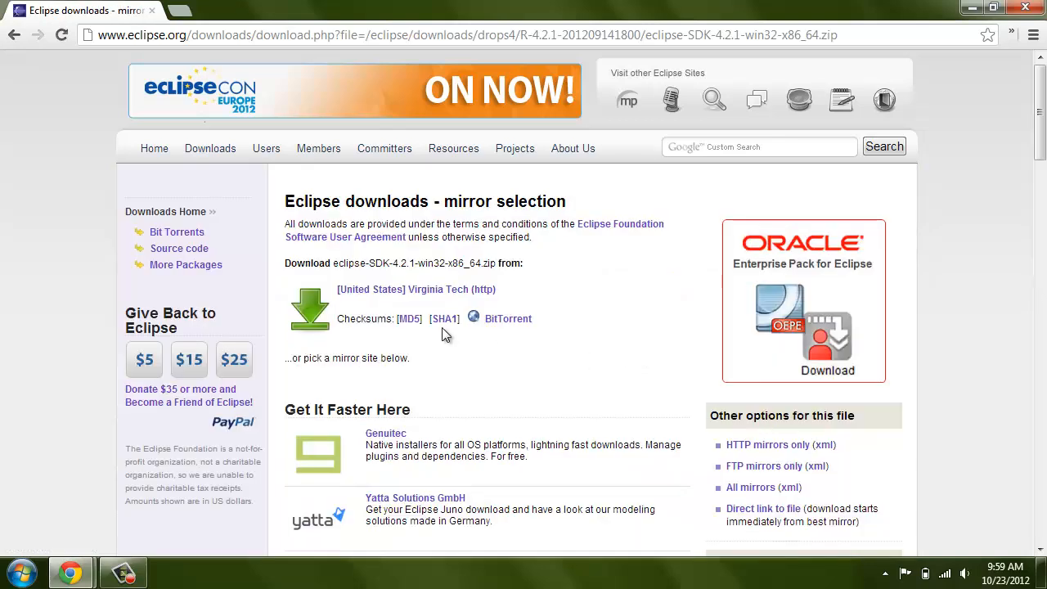
left_click(441, 293)
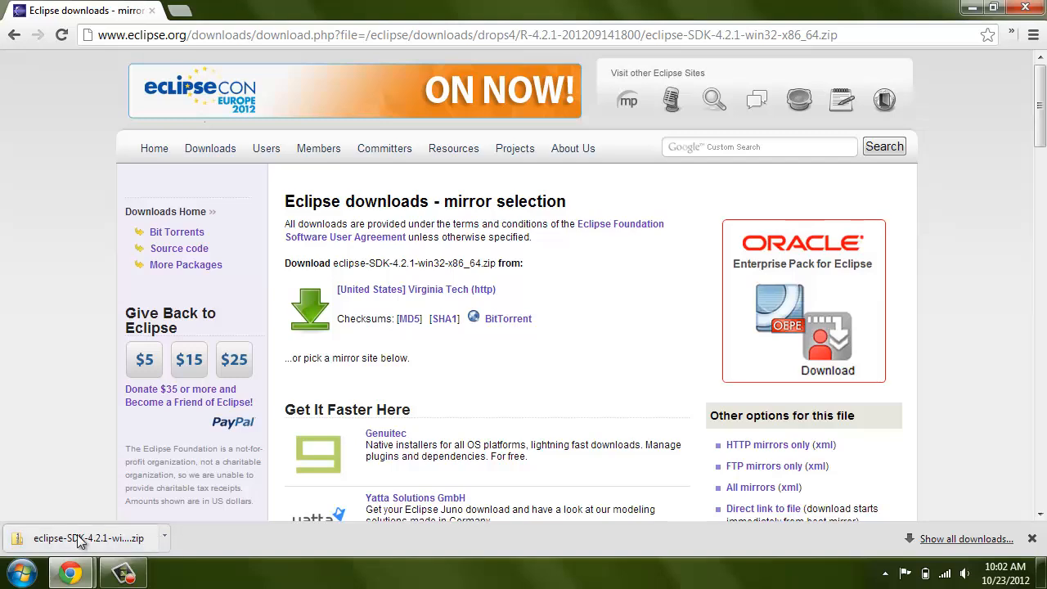
Step: Show the downloaded Eclipse zip in its folder and extract it with 7-Zip into a folder named eclipse-SDK-4.2.1-win32-x86_64
left_click(165, 538)
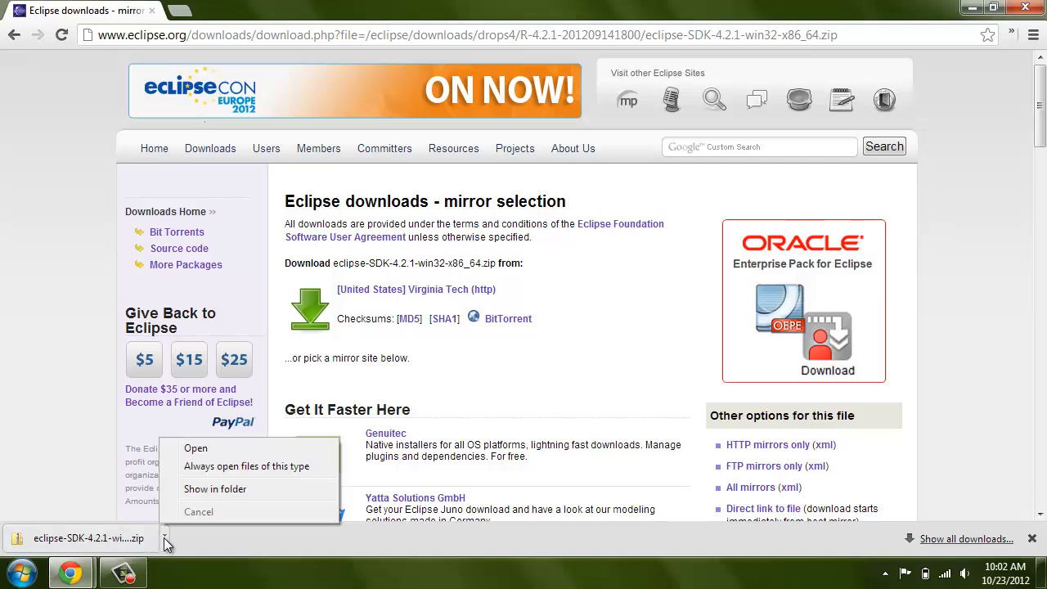
left_click(216, 487)
right_click(452, 155)
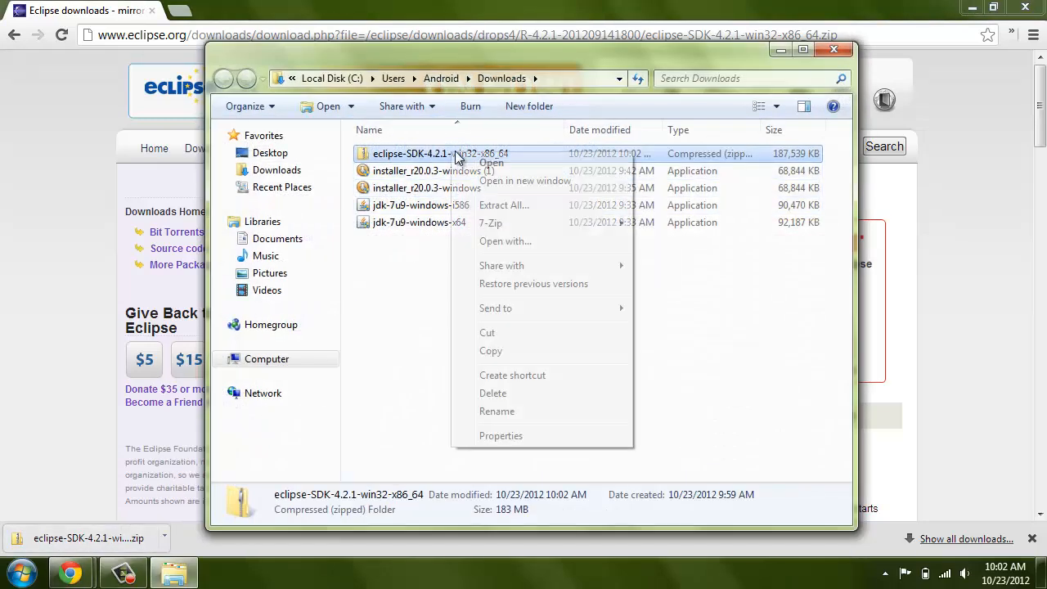
mouse_move(529, 218)
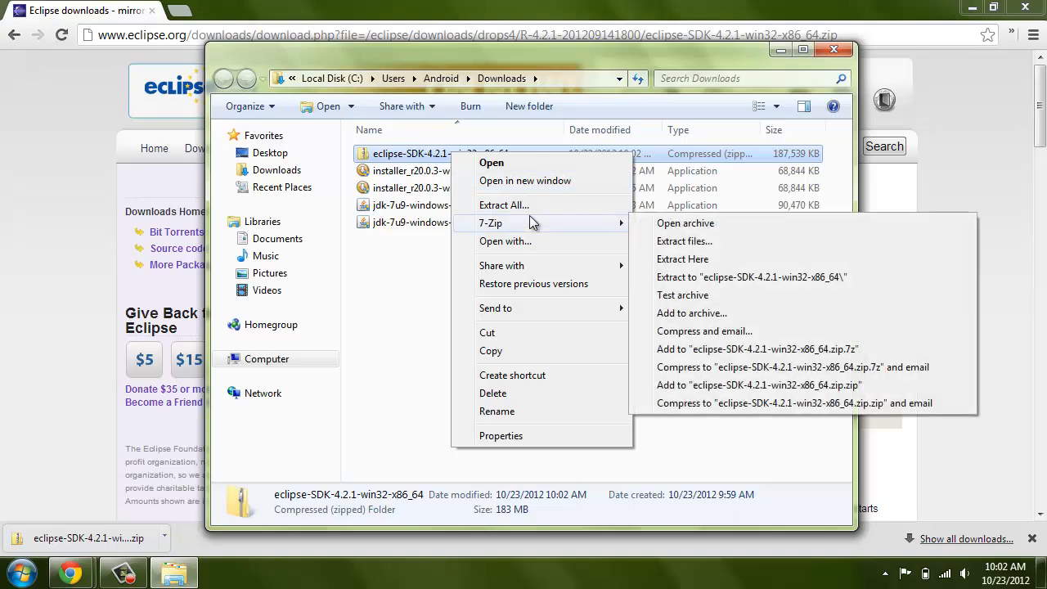
left_click(742, 278)
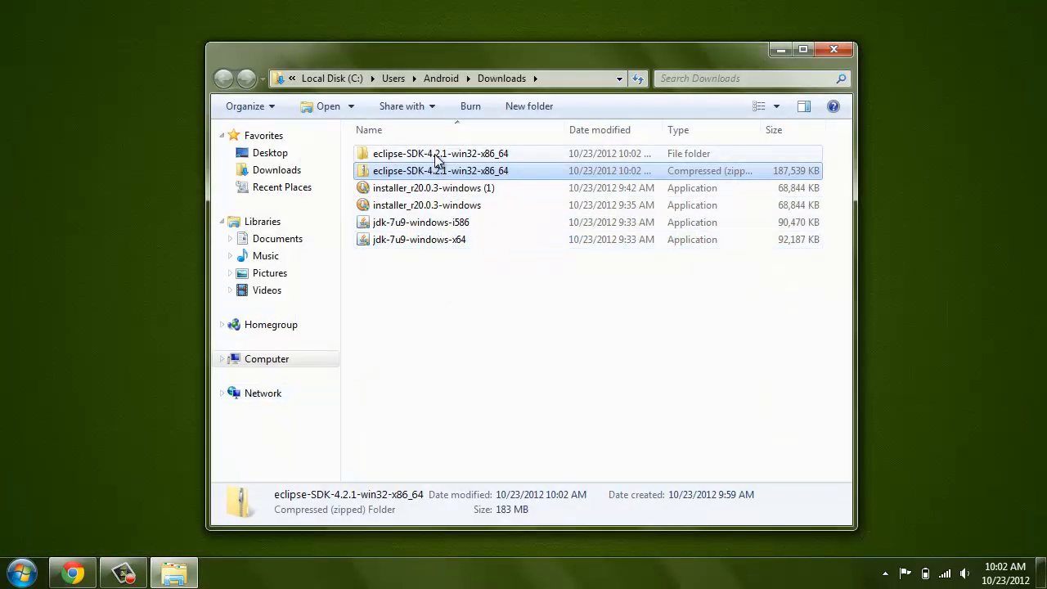
Step: Launch the eclipse application from the extracted folder with the workspace C:\Users\Android\workspace, and maximize its window
double_click(385, 154)
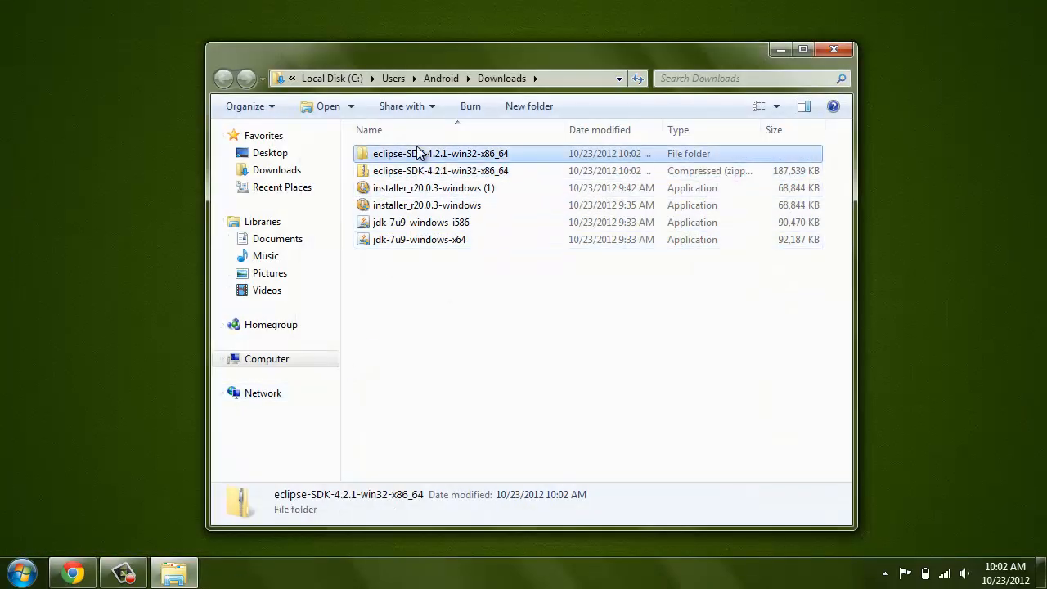
double_click(404, 157)
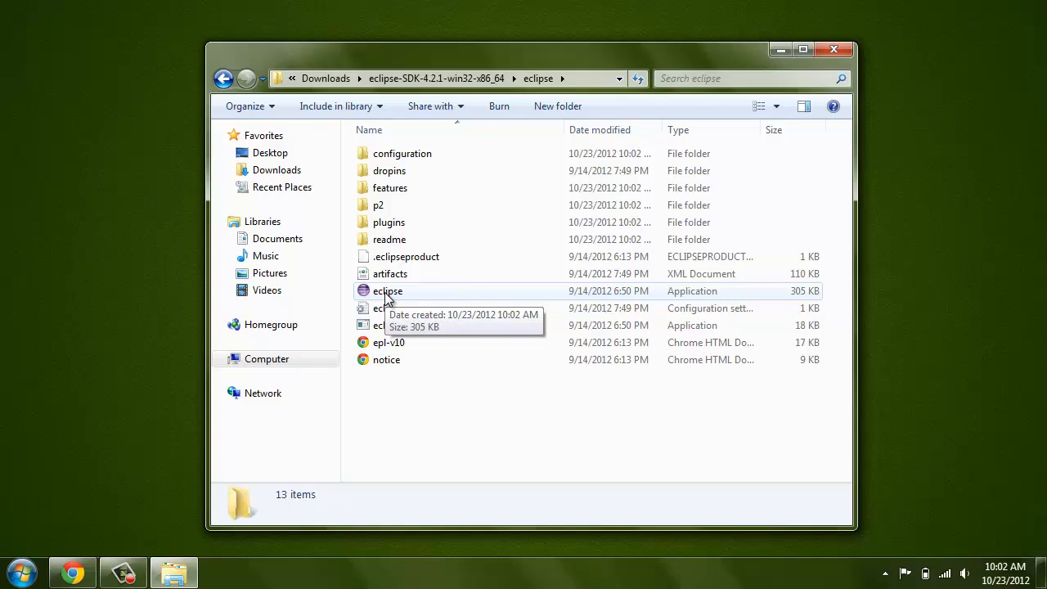
double_click(386, 293)
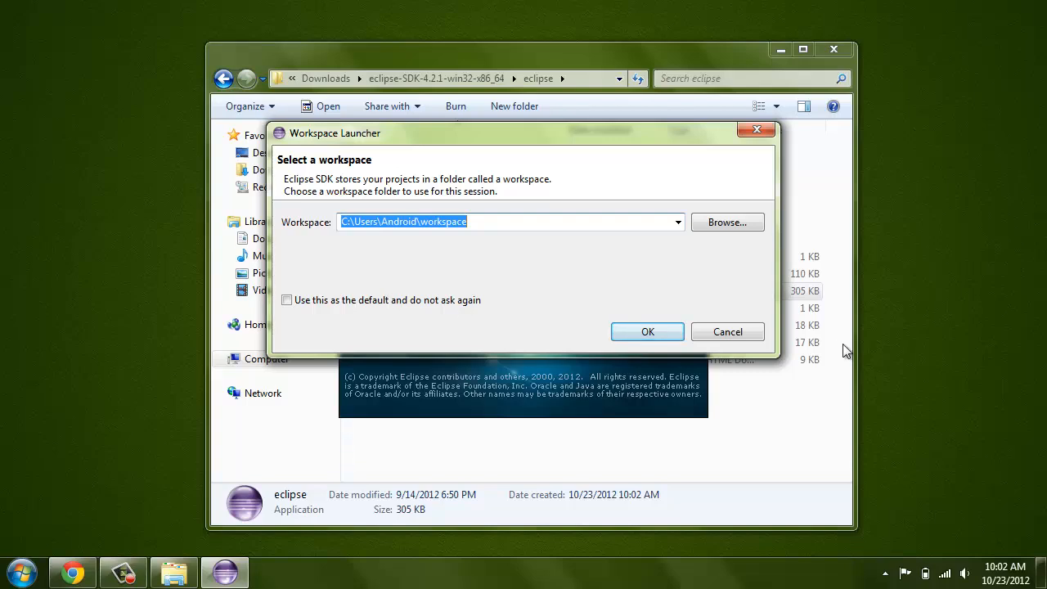
left_click(647, 337)
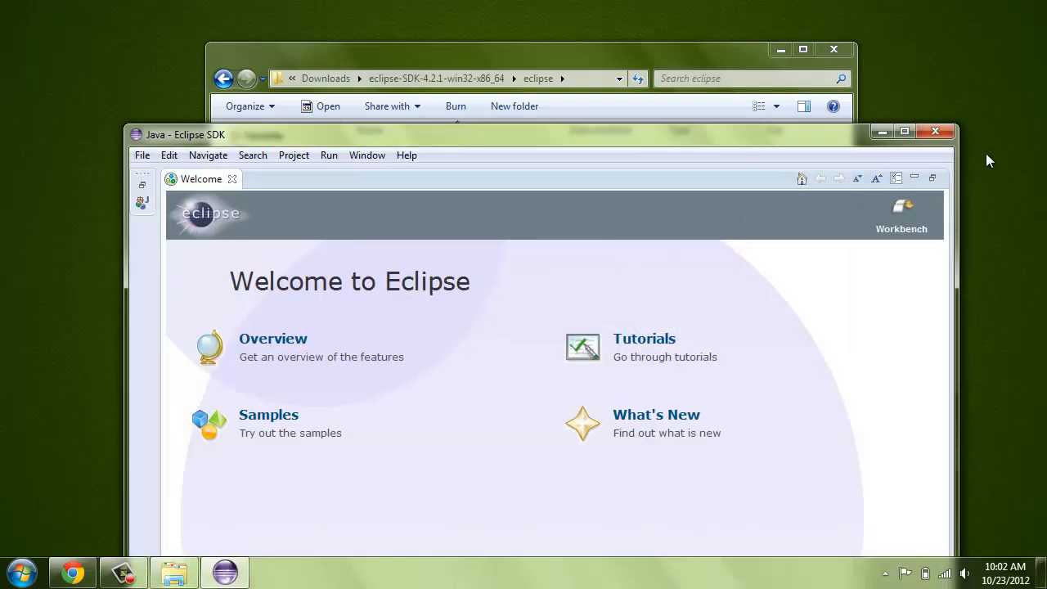
left_click(905, 132)
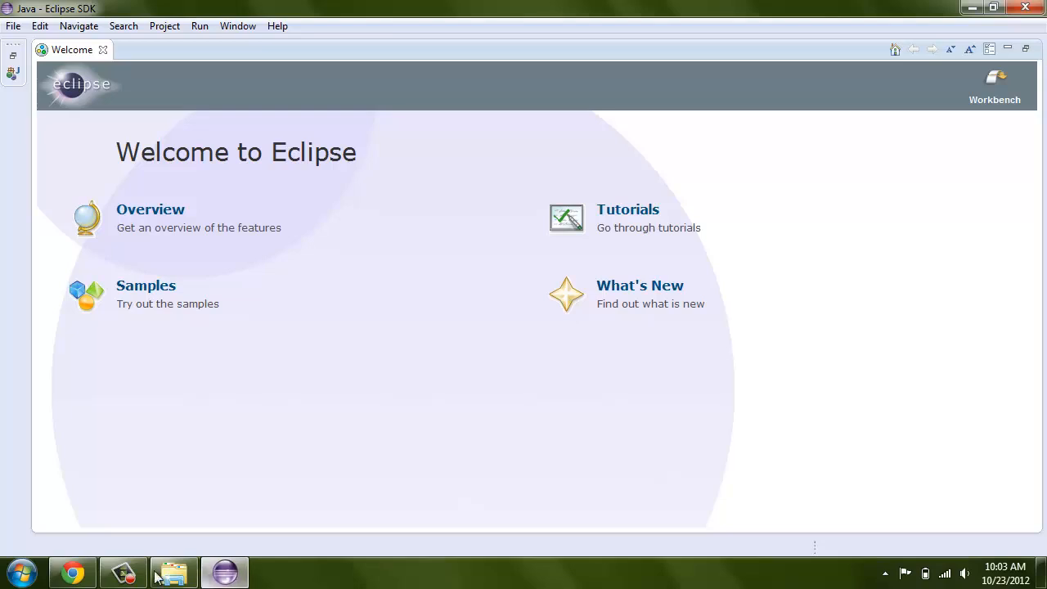
left_click(88, 578)
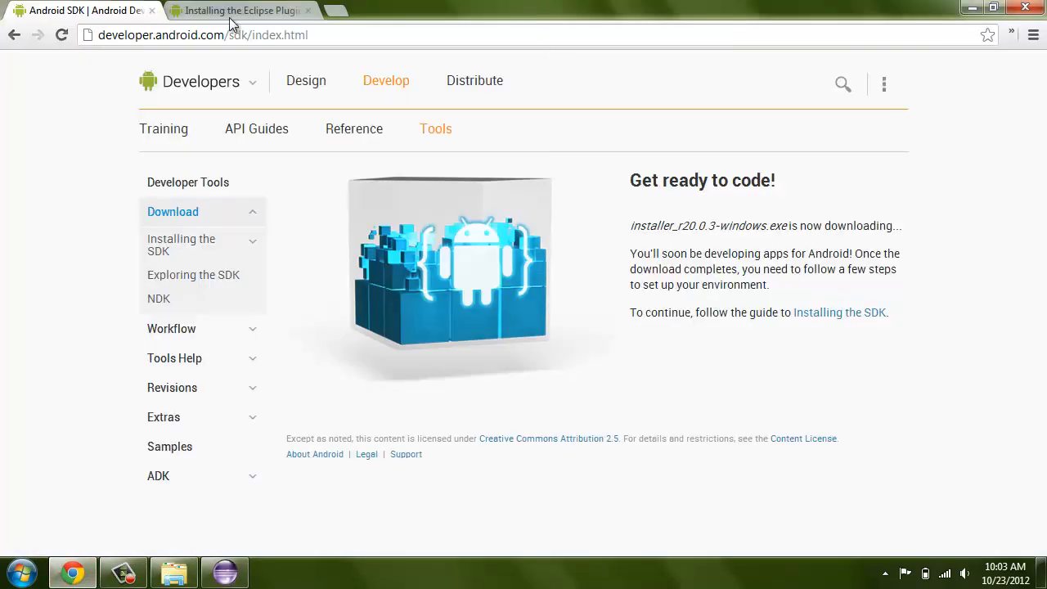
left_click(225, 14)
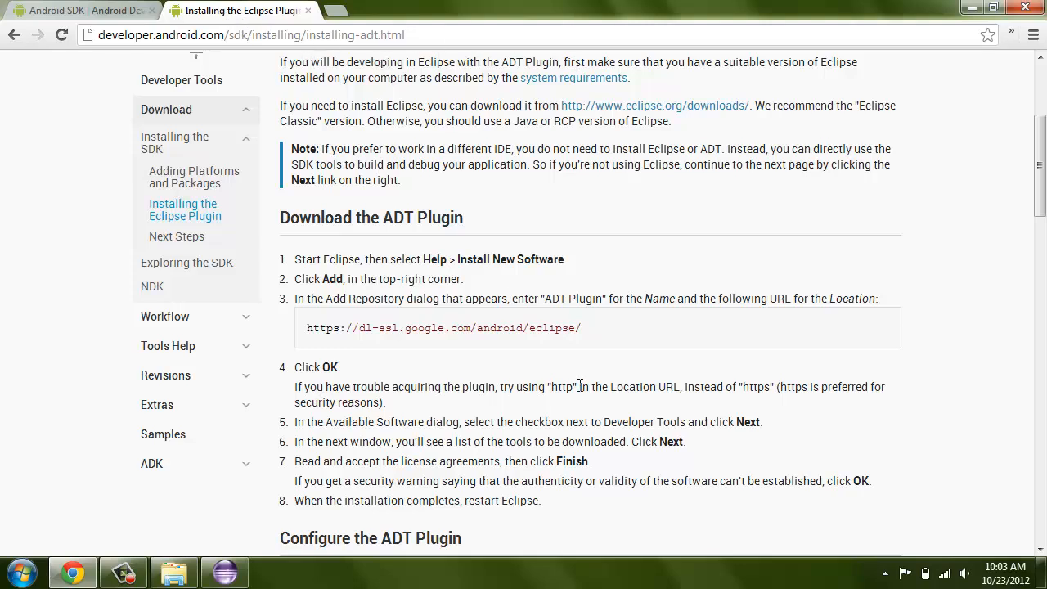
left_click_drag(594, 327, 304, 329)
key("ctrl+c")
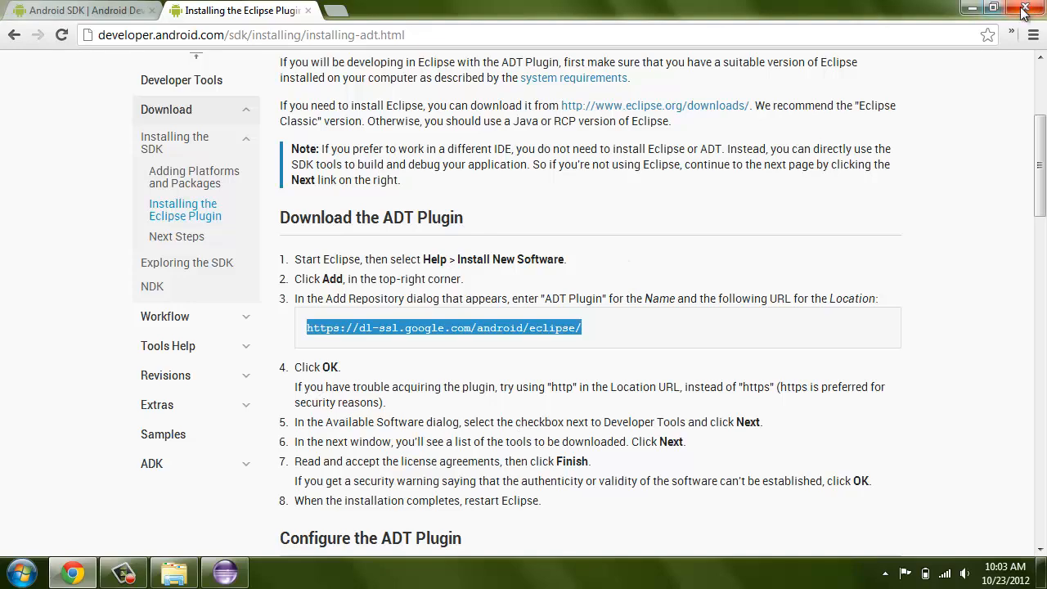
left_click(973, 8)
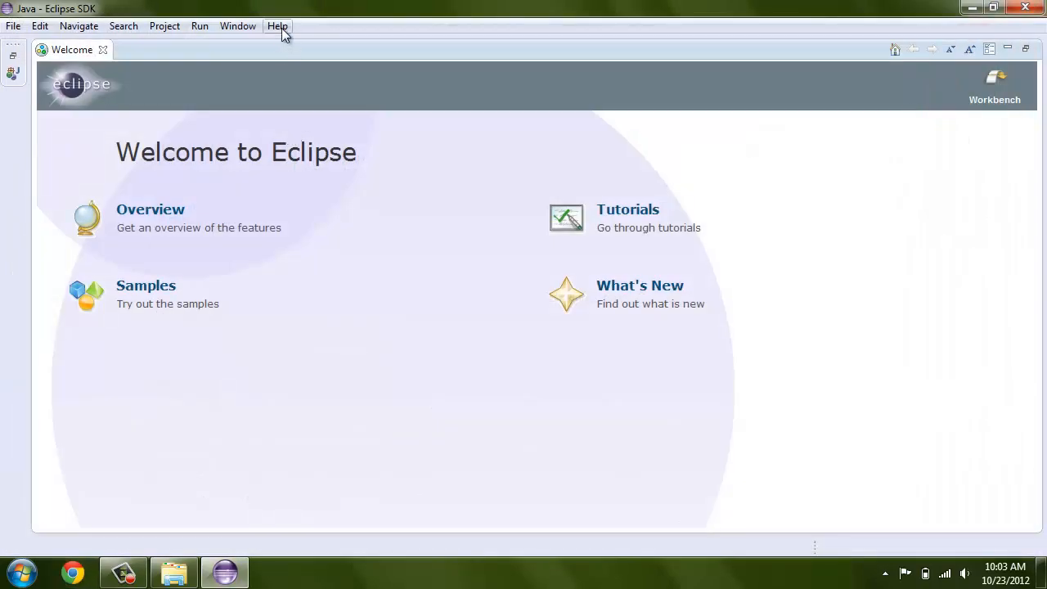
left_click(281, 28)
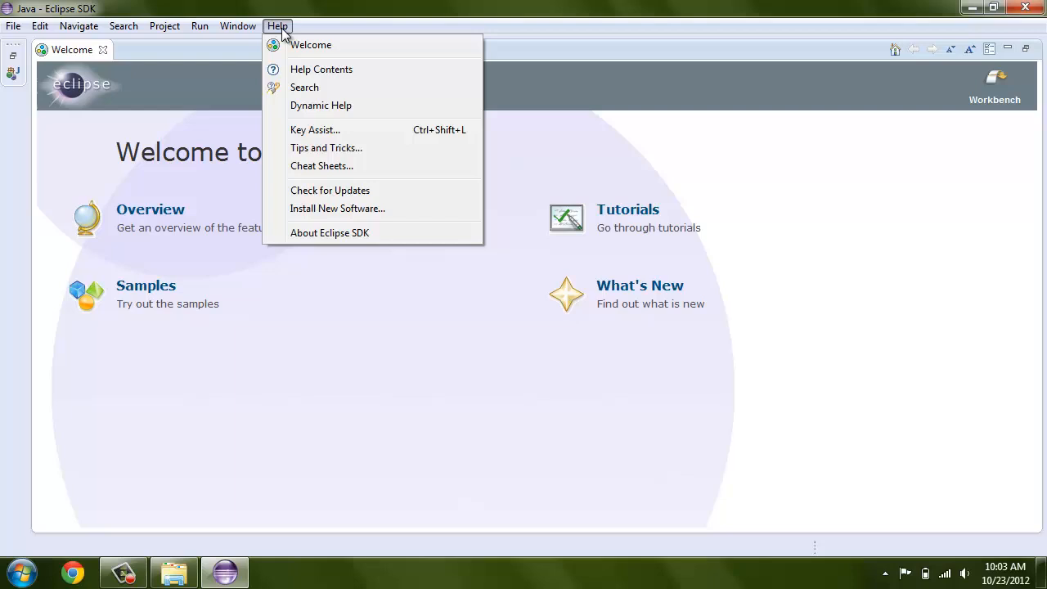
left_click(308, 210)
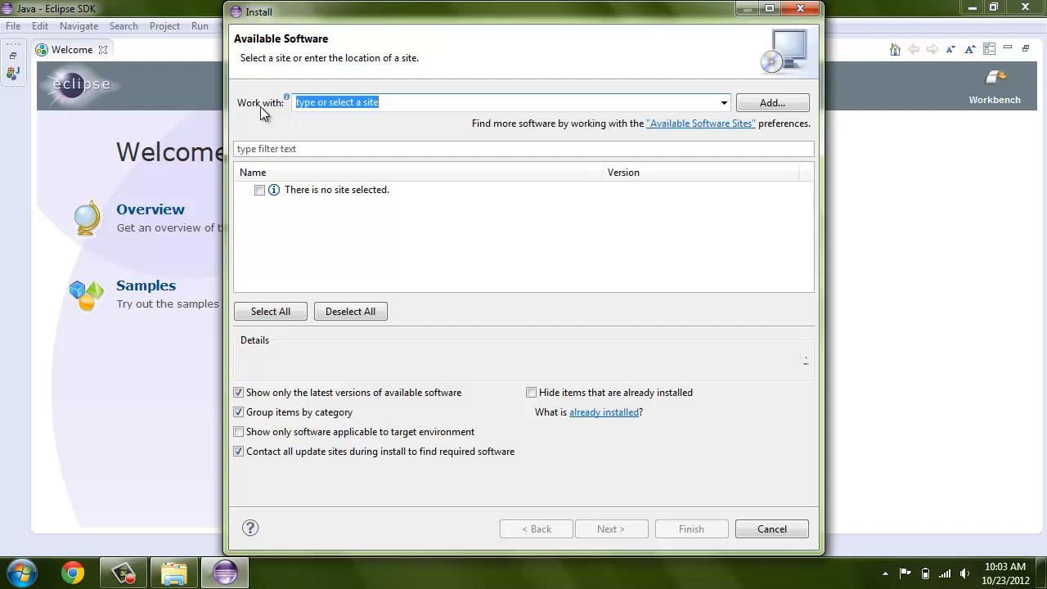
key("ctrl+v")
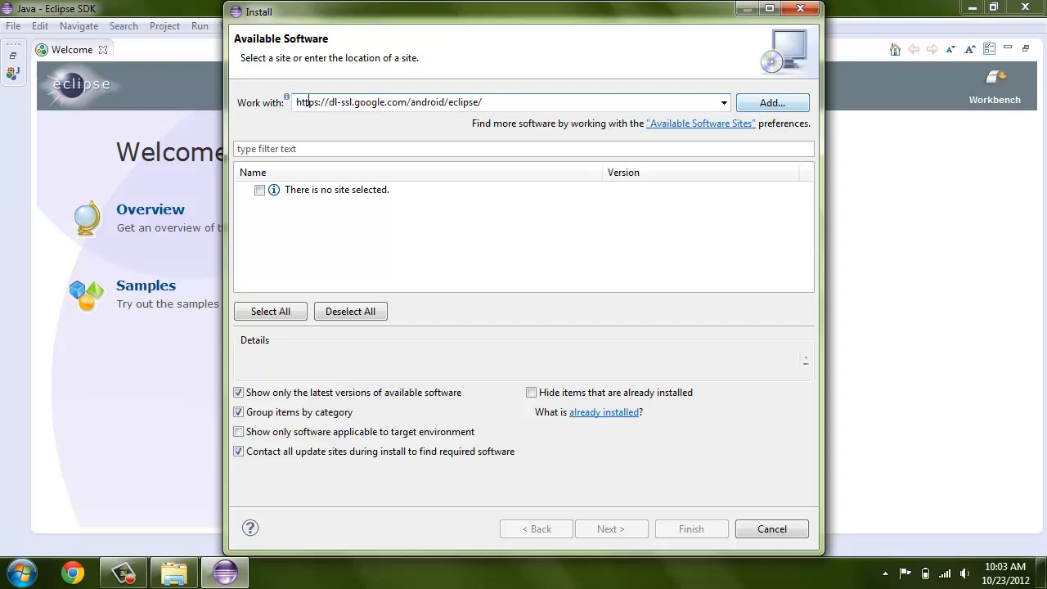
left_click(769, 103)
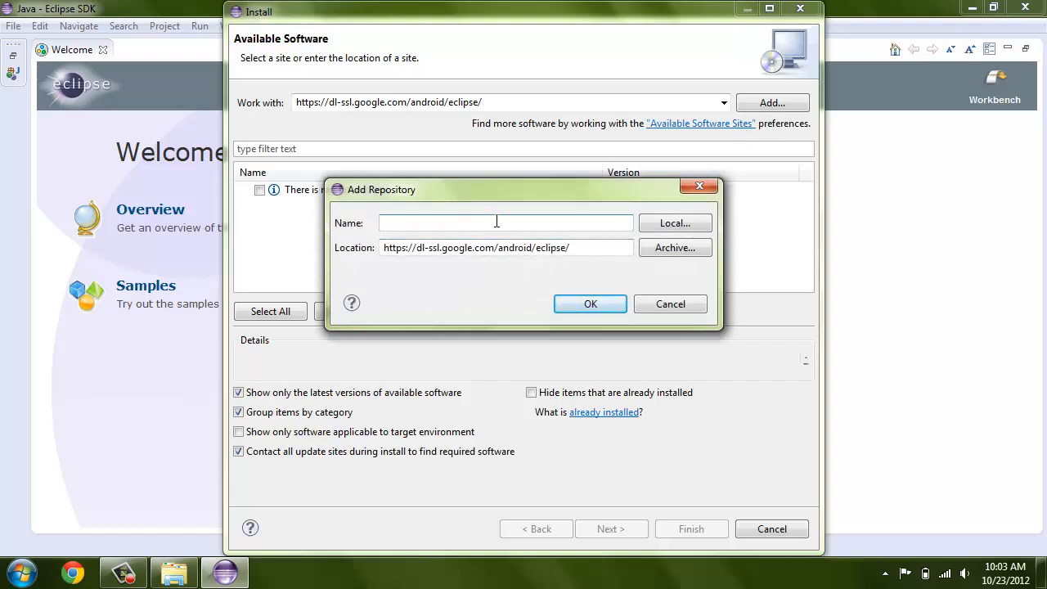
type("ADT Plugin")
left_click(604, 304)
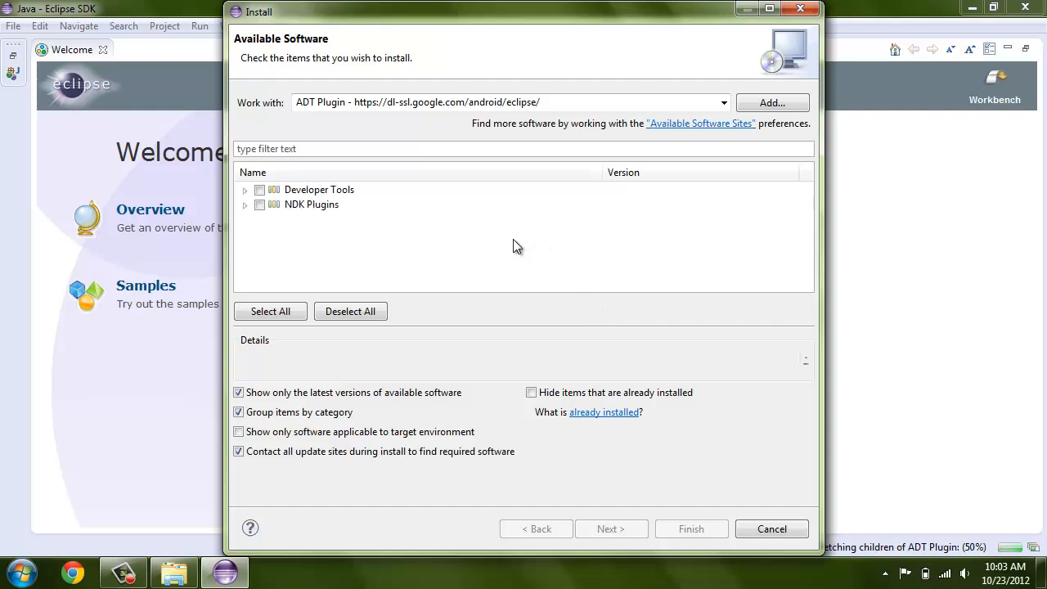
Step: Select Developer Tools for installation, accept the license agreements and start the install
left_click(260, 191)
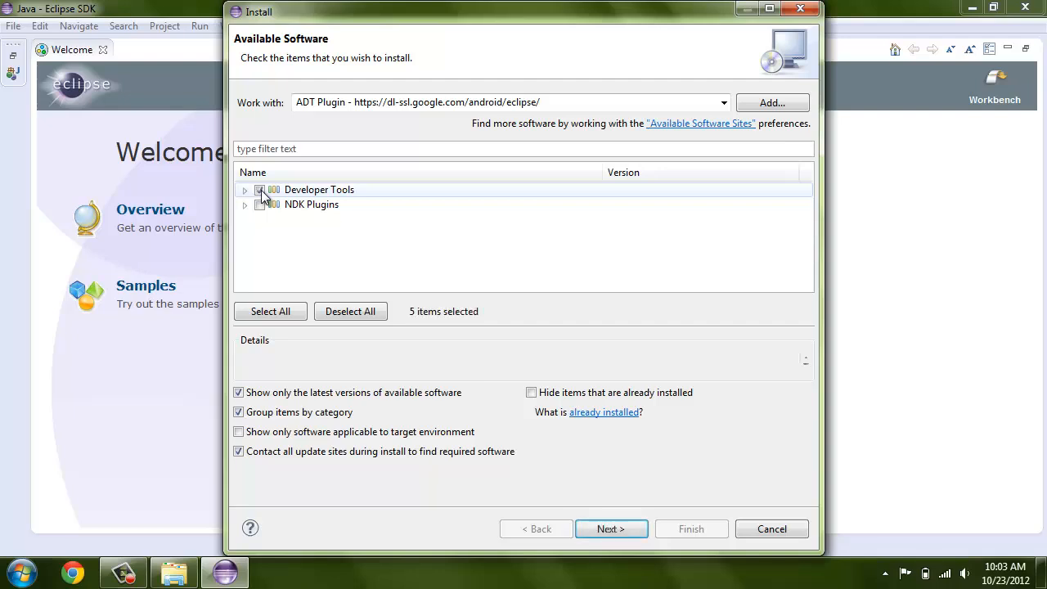
left_click(621, 532)
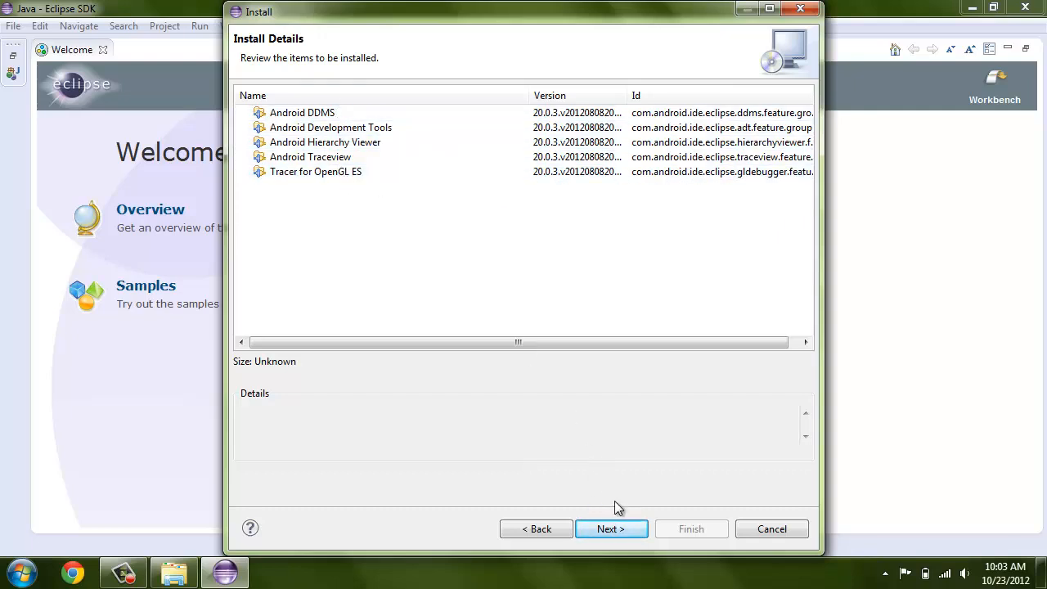
left_click(612, 528)
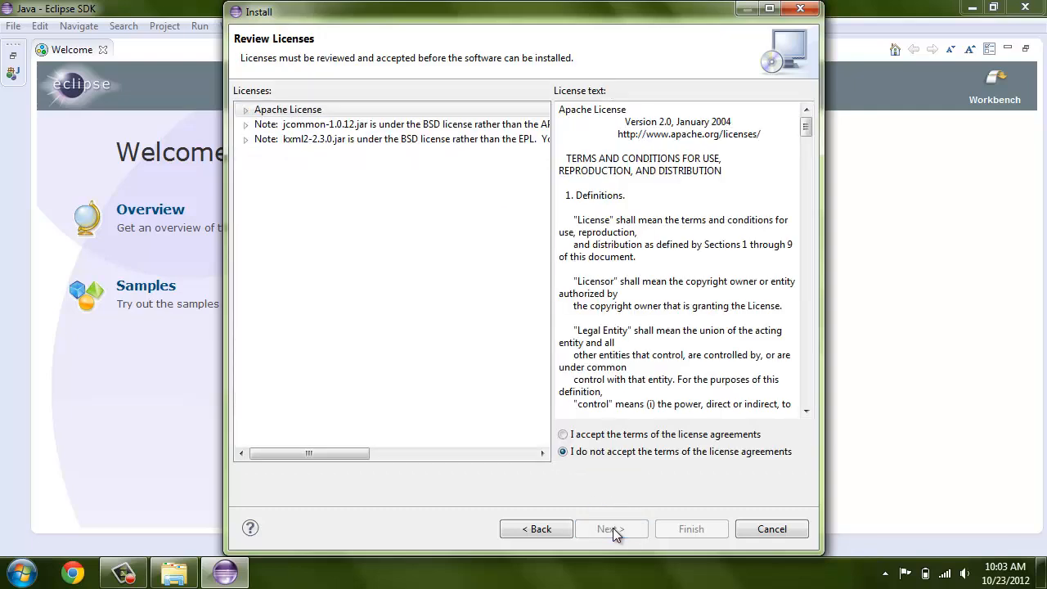
left_click(562, 434)
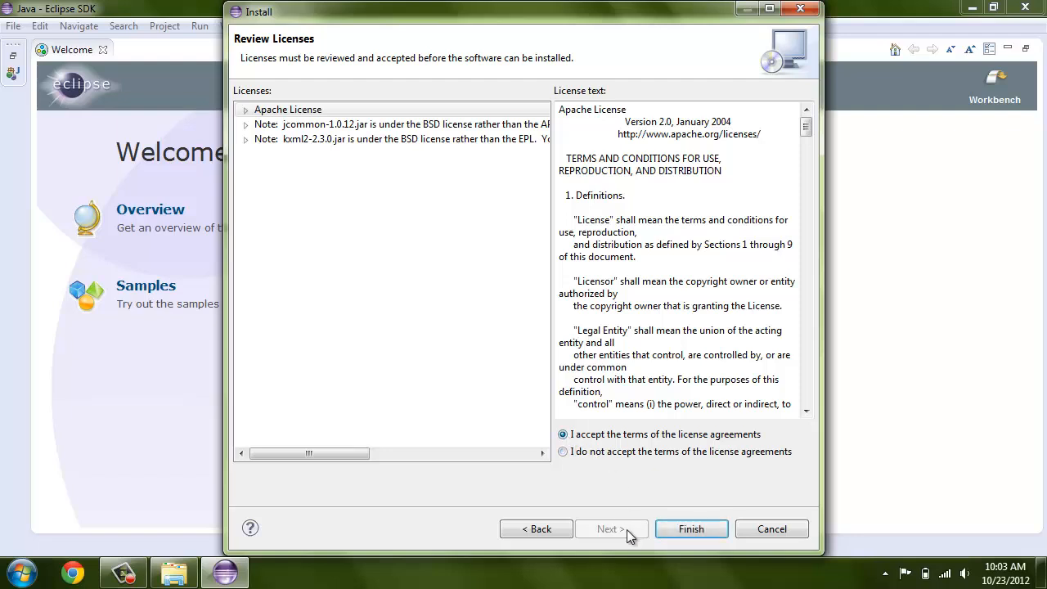
left_click(679, 529)
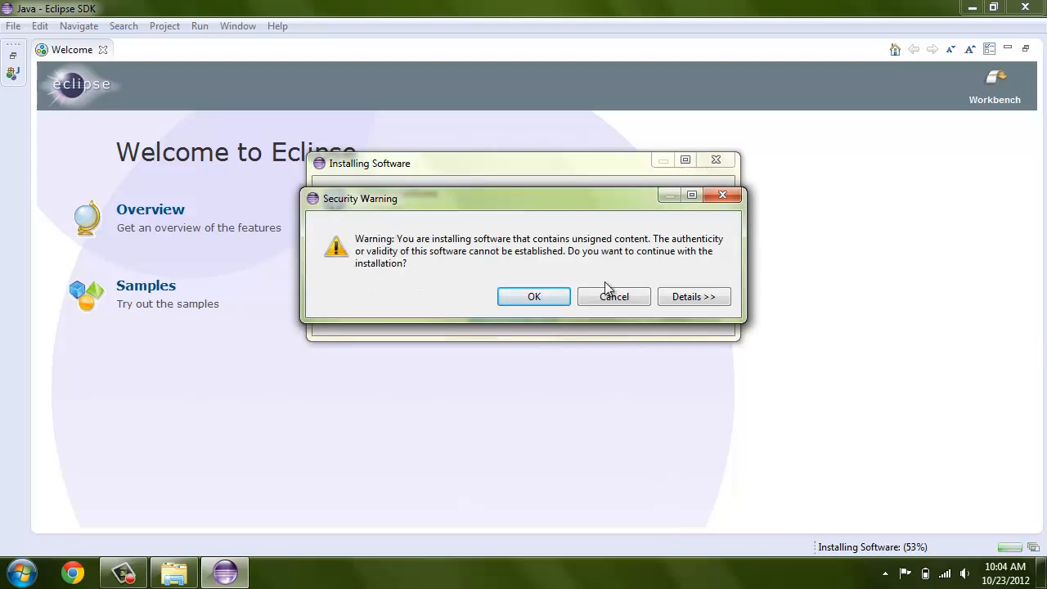
Step: Allow the unsigned content to be installed and restart Eclipse with the workspace C:\Users\Android\workspace
left_click(541, 298)
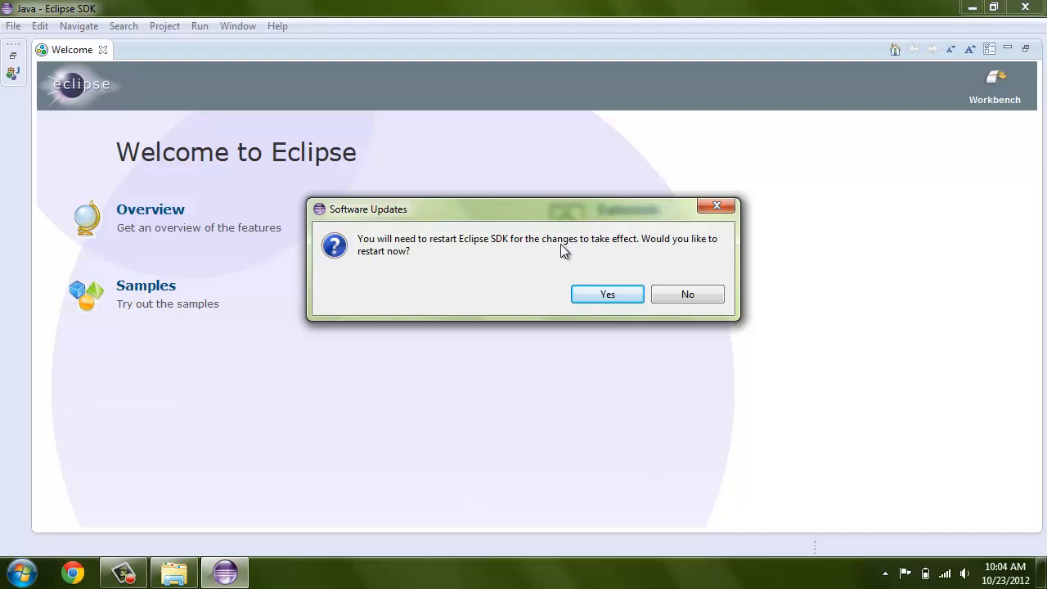
left_click(623, 296)
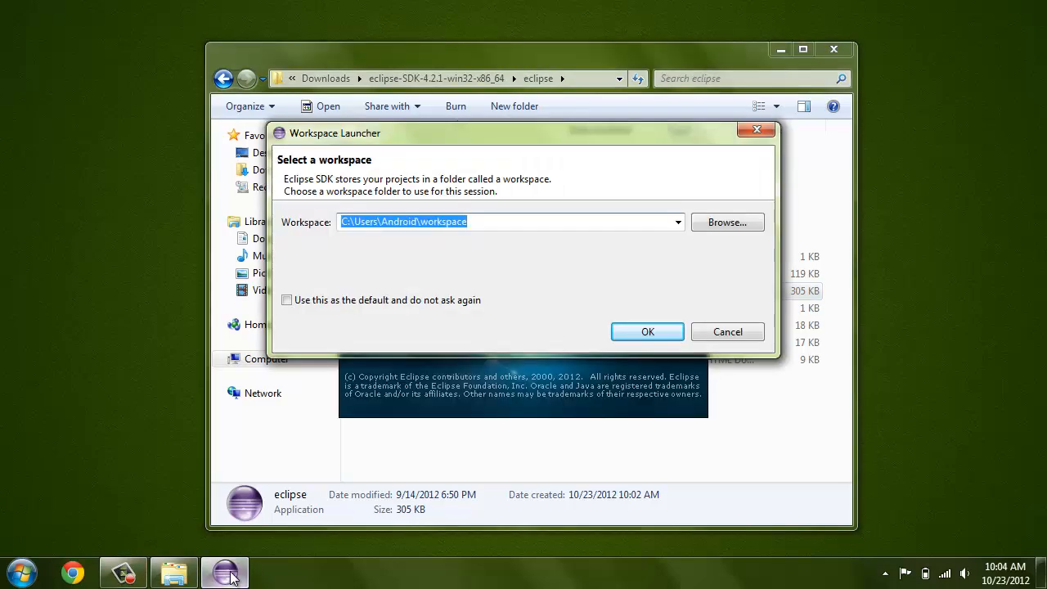
left_click(639, 330)
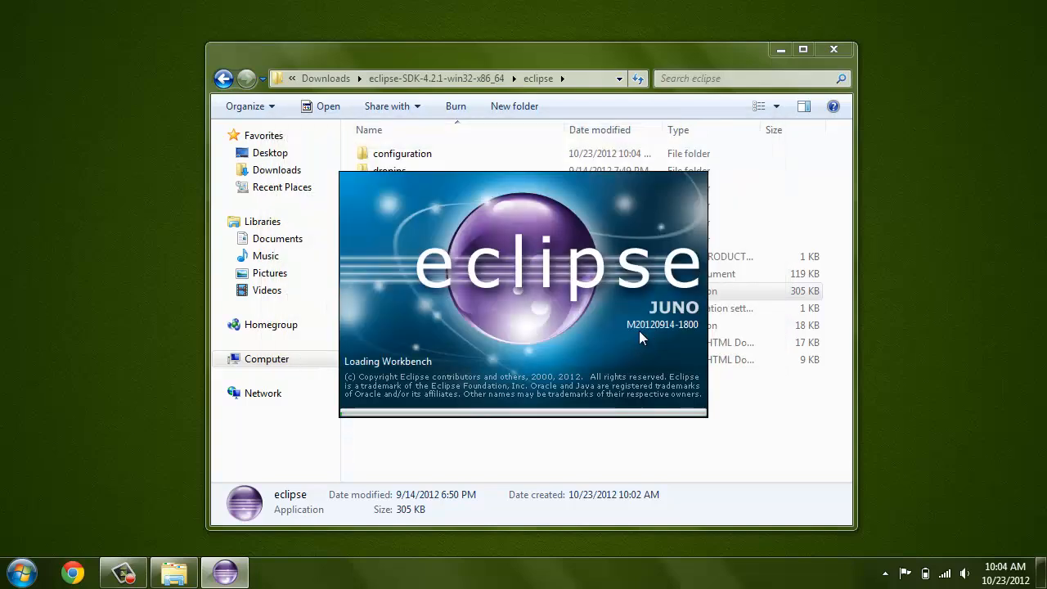